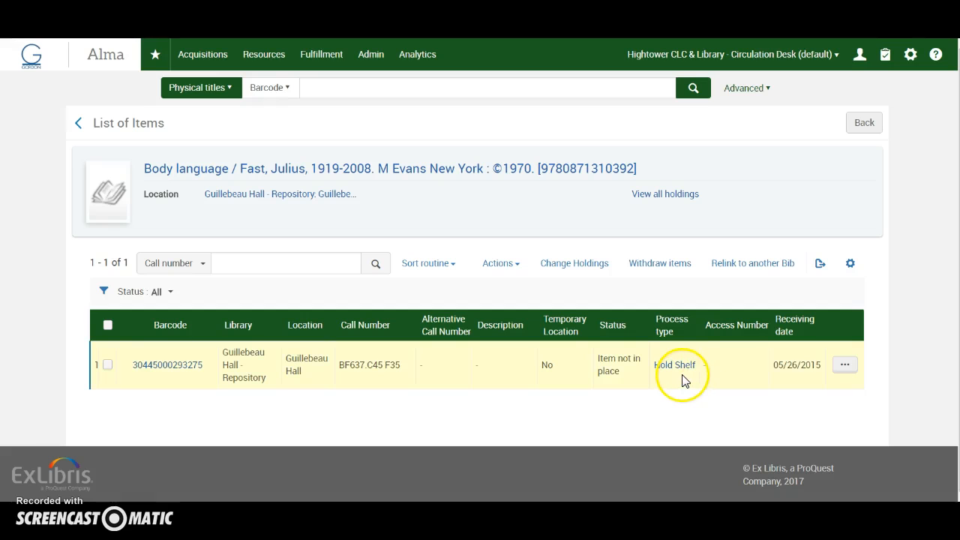
Step: Examine the hold shelf details of the Body language item, and return to its item list
{"action": "left_click", "coordinate": [672, 368]}
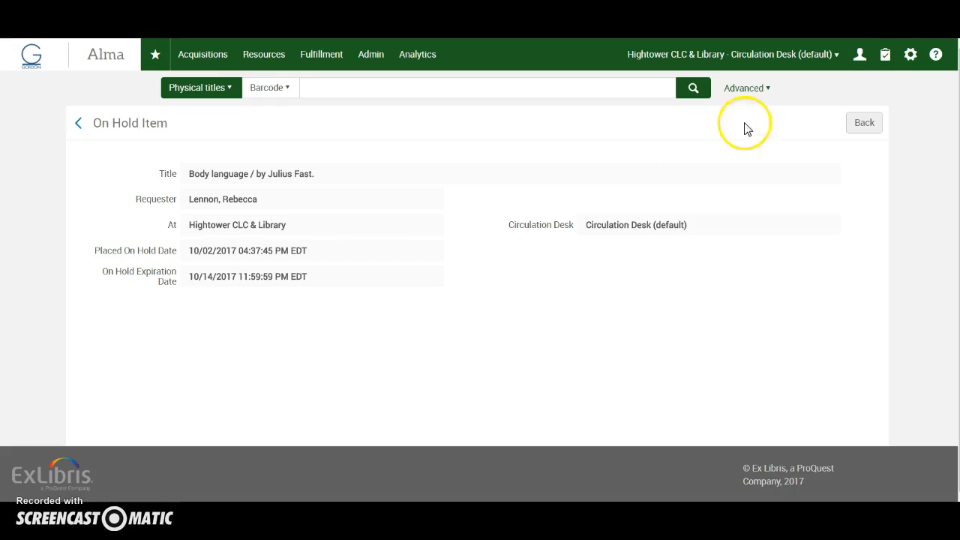
{"action": "left_click", "coordinate": [864, 122]}
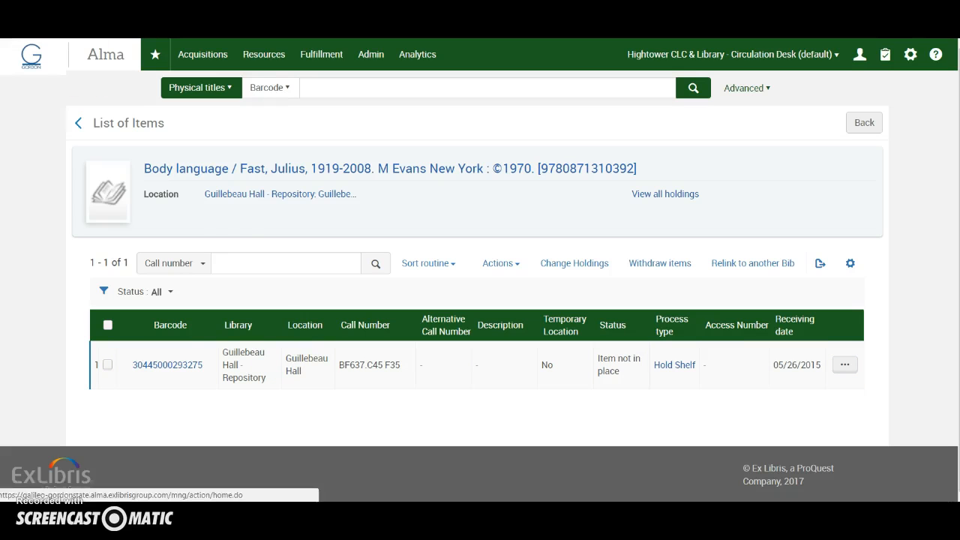
Step: Open the expired hold shelf and list the items that have to be sent to another library
{"action": "left_click", "coordinate": [320, 60]}
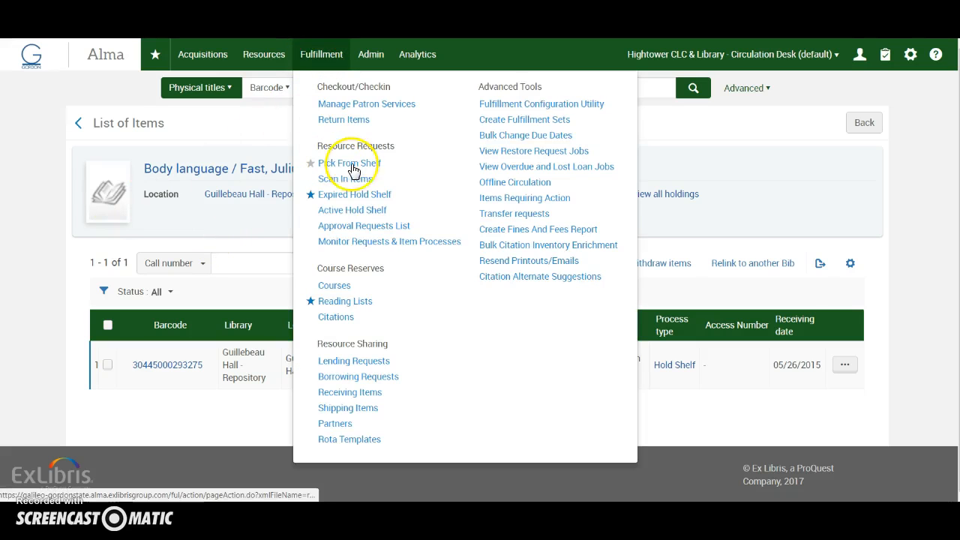
{"action": "left_click", "coordinate": [354, 217]}
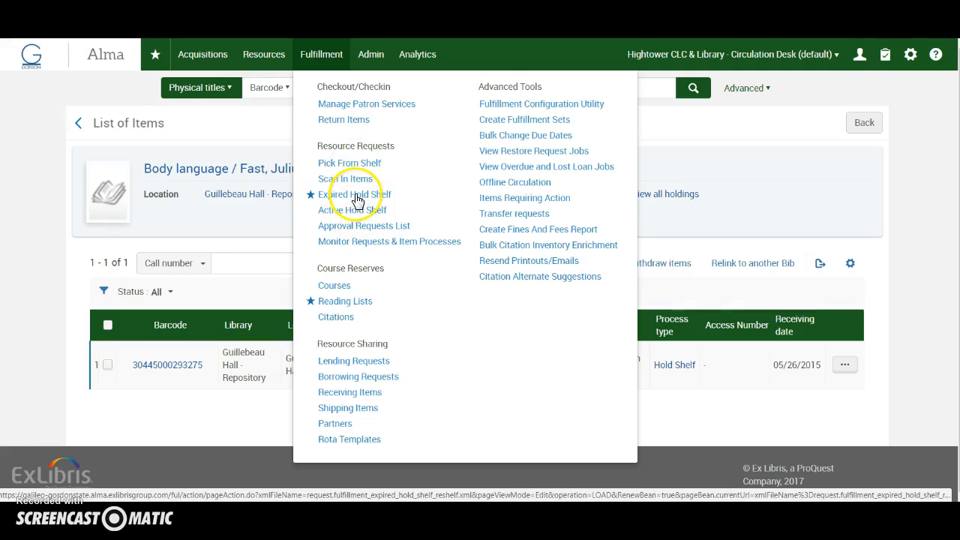
{"action": "left_click", "coordinate": [351, 196]}
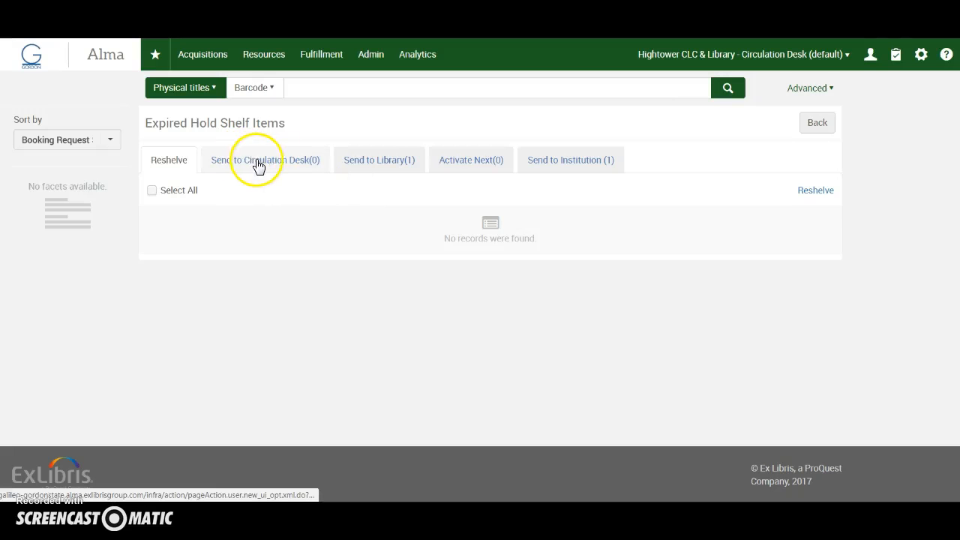
{"action": "left_click", "coordinate": [378, 164]}
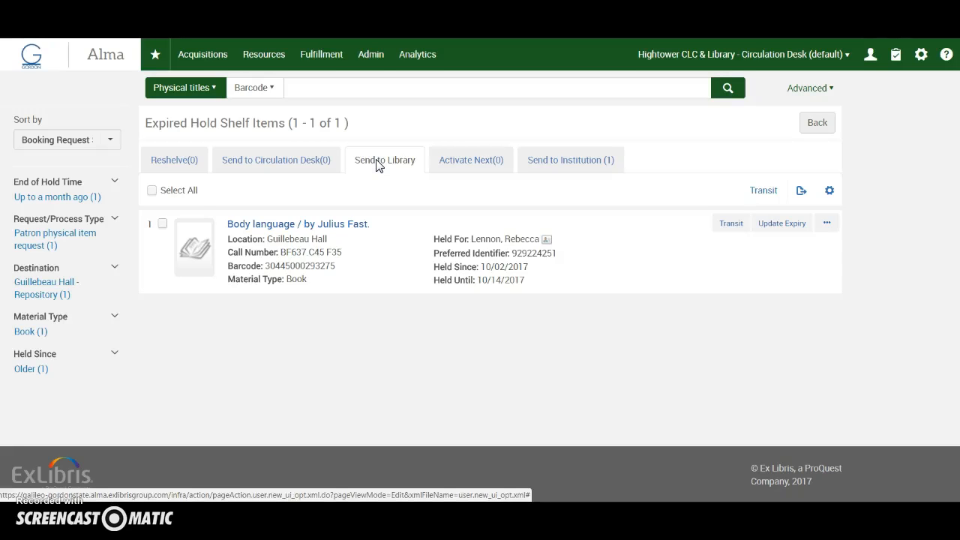
{"action": "left_click", "coordinate": [391, 167]}
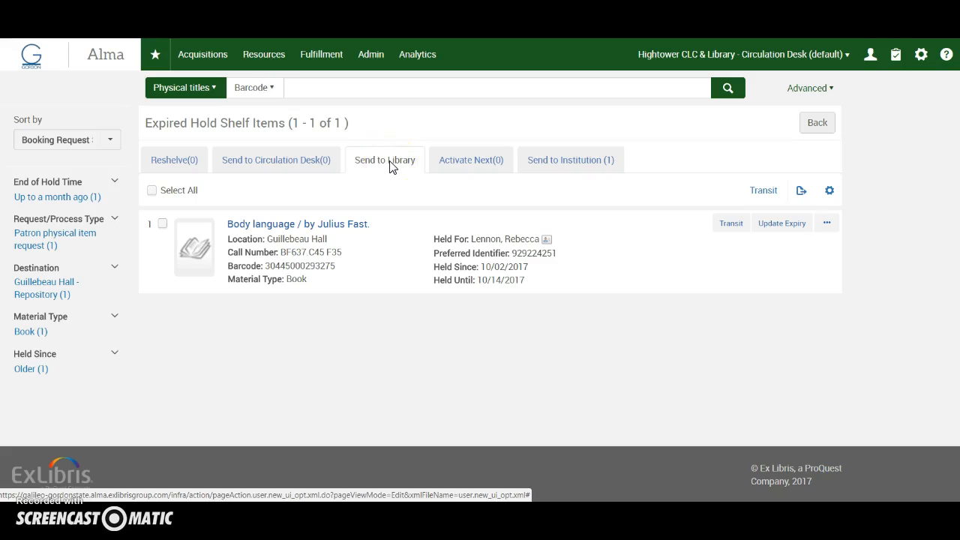
Step: Look over the editable hold request for Body language, including its additional attributes, and leave it without submitting
{"action": "left_click", "coordinate": [163, 224]}
{"action": "left_click", "coordinate": [828, 226]}
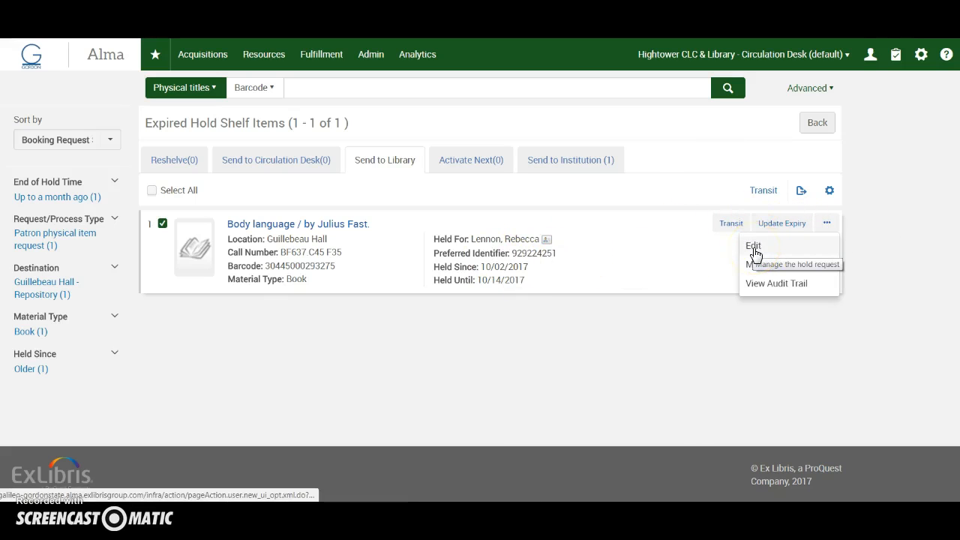
{"action": "left_click", "coordinate": [754, 250]}
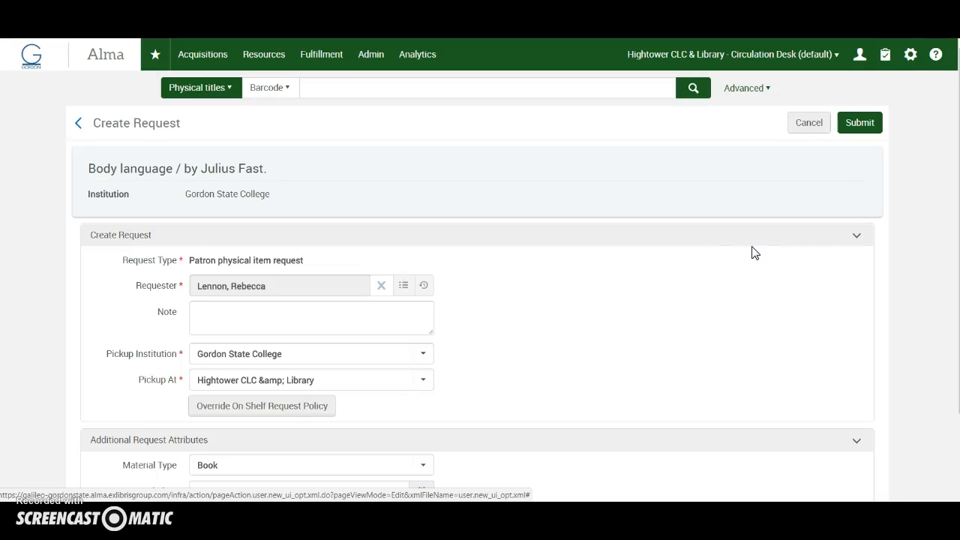
{"action": "scroll", "coordinate": [517, 326], "scroll_direction": "down", "scroll_amount": 2}
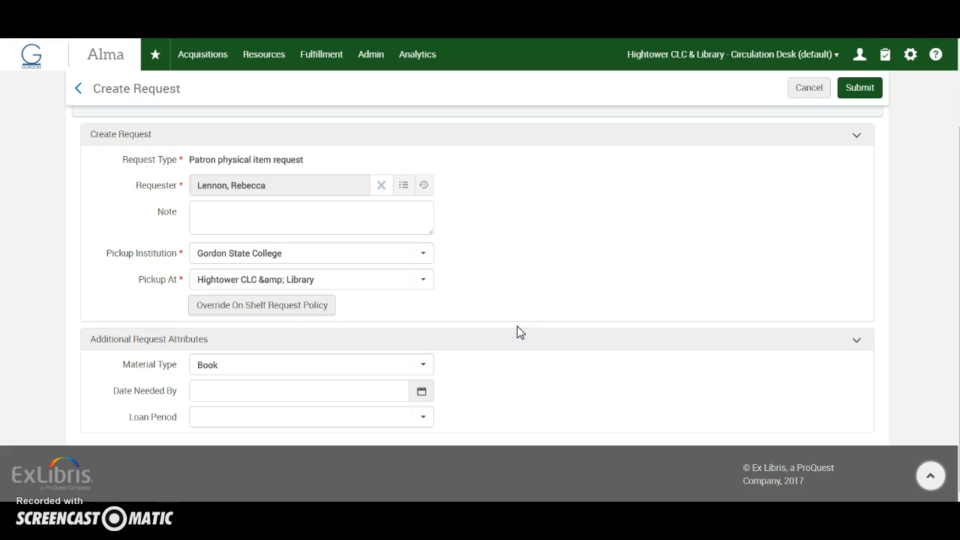
{"action": "scroll", "coordinate": [517, 332], "scroll_direction": "up", "scroll_amount": 2}
{"action": "left_click", "coordinate": [801, 132]}
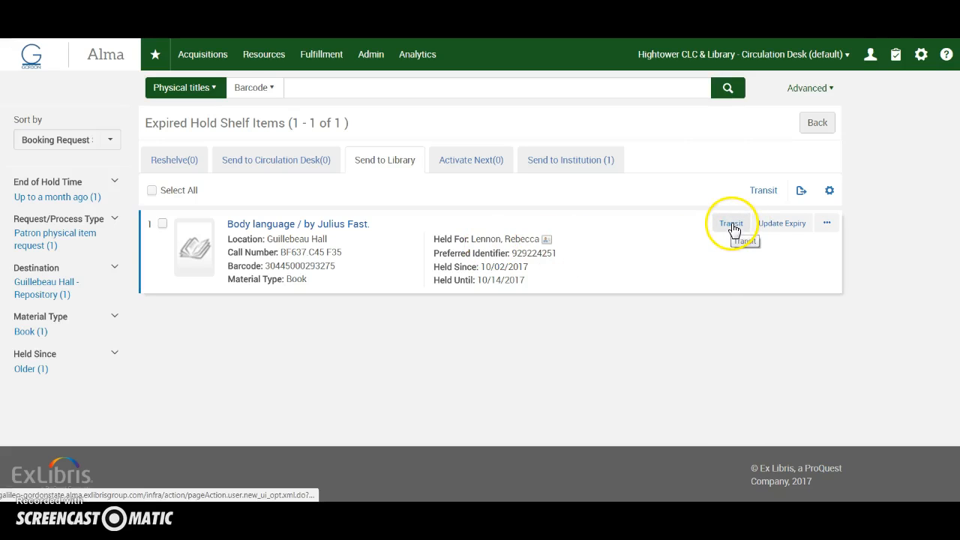
Step: Select the expired Body language hold and put the item in transit to its owning library
{"action": "left_click", "coordinate": [763, 190]}
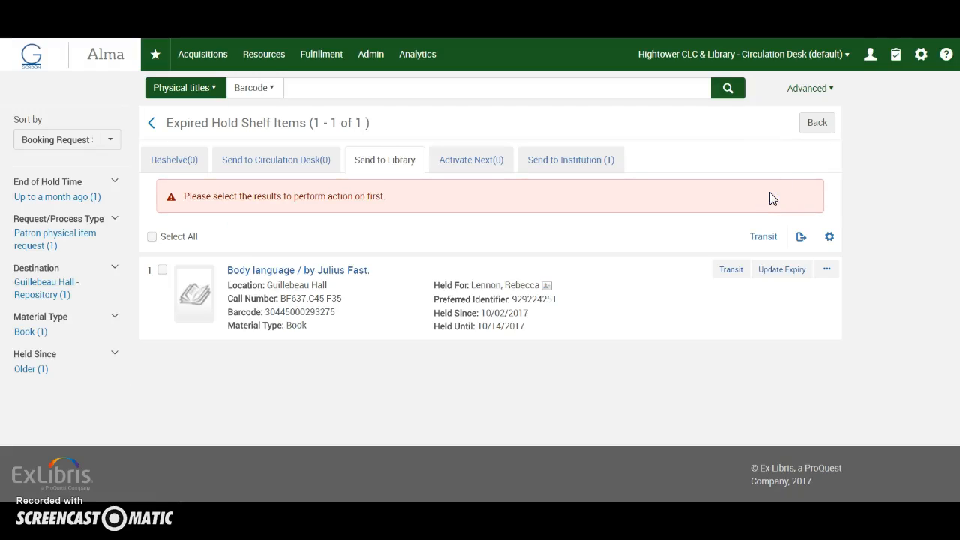
{"action": "left_click", "coordinate": [162, 270]}
{"action": "left_click", "coordinate": [827, 270]}
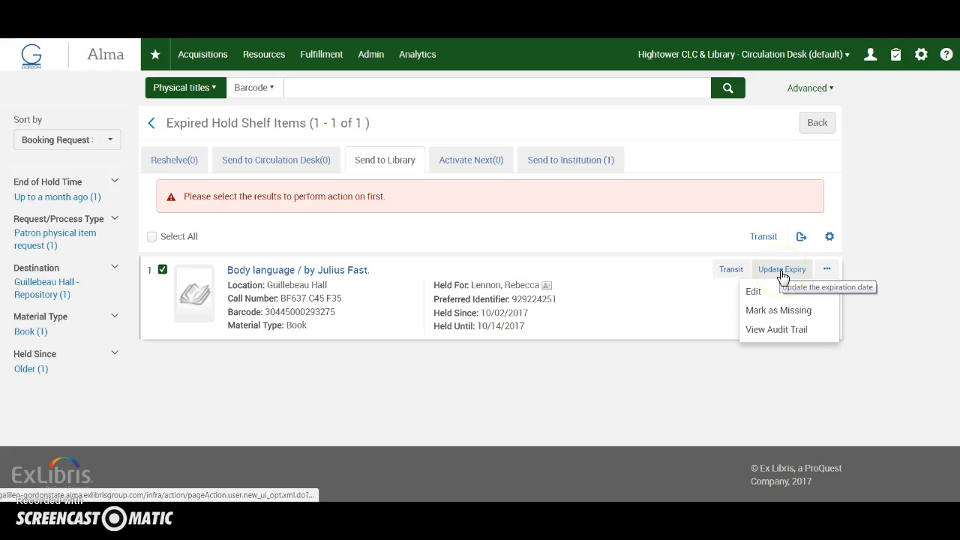
{"action": "left_click", "coordinate": [729, 270]}
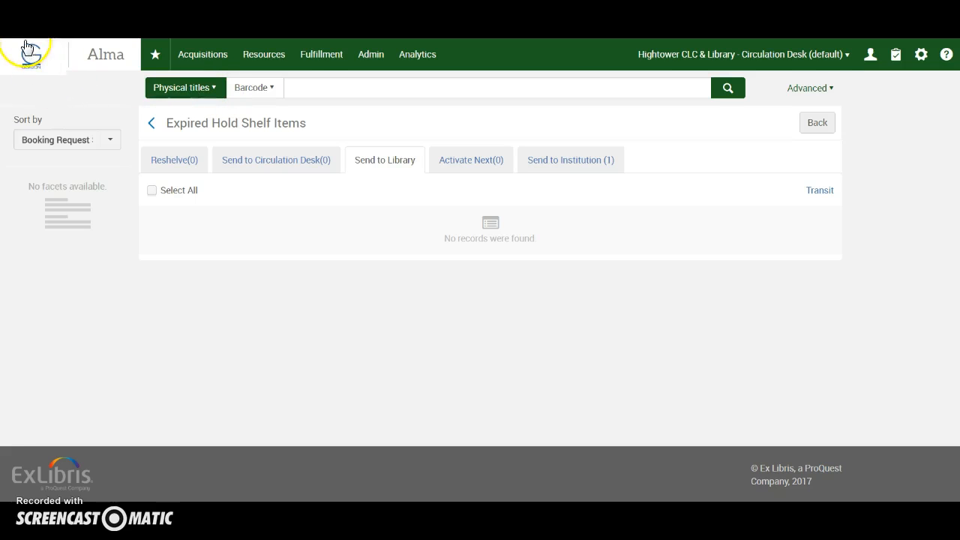
{"action": "left_click", "coordinate": [305, 89]}
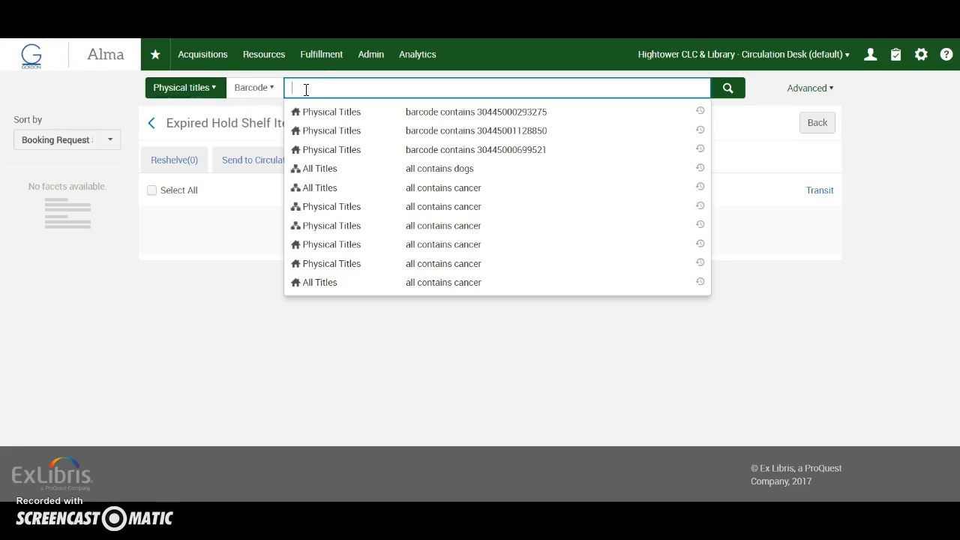
{"action": "type", "text": "30445000293275"}
{"action": "key", "text": "Return"}
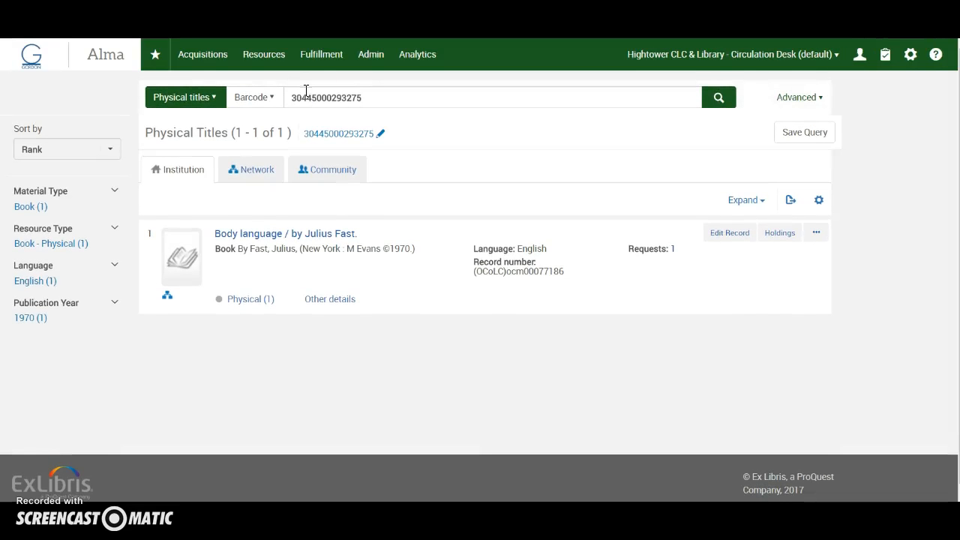
{"action": "left_click", "coordinate": [673, 249]}
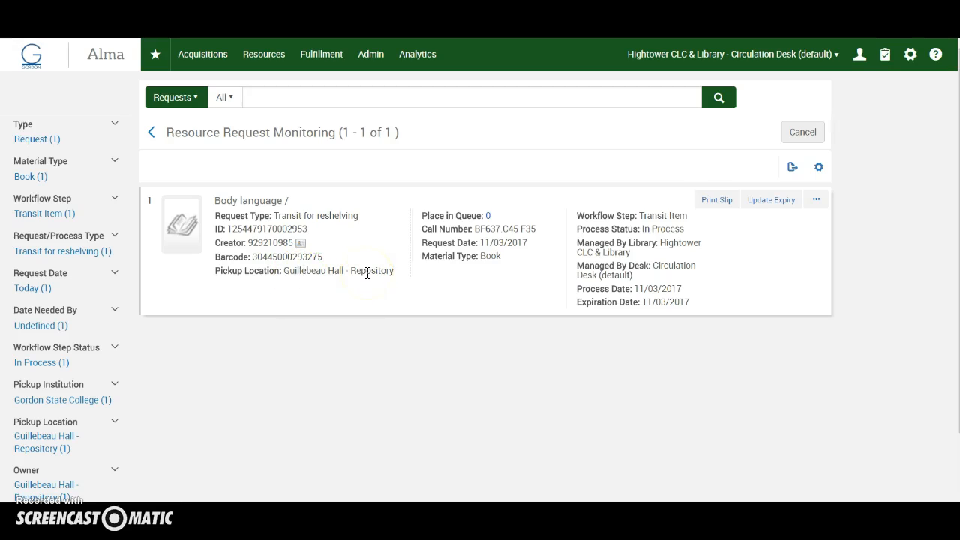
Step: Switch the working location to Guillebeau Hall - Repository - Default Circulation Desk
{"action": "left_click", "coordinate": [834, 56]}
{"action": "left_click", "coordinate": [591, 89]}
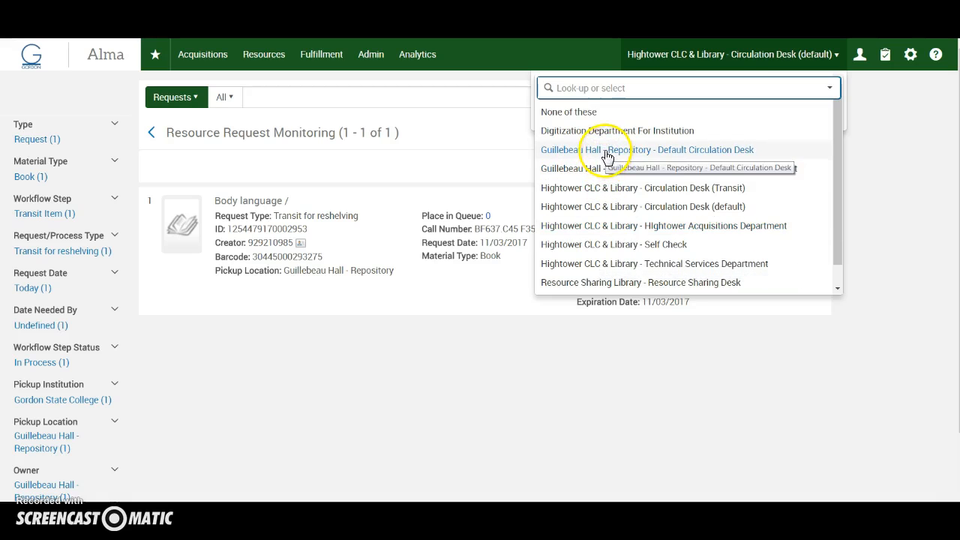
{"action": "left_click", "coordinate": [661, 152]}
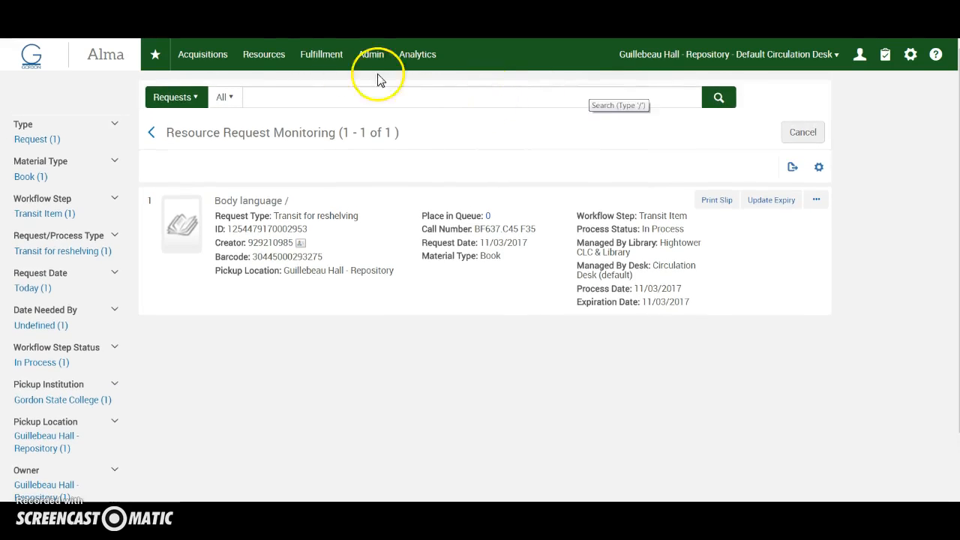
{"action": "left_click", "coordinate": [316, 57]}
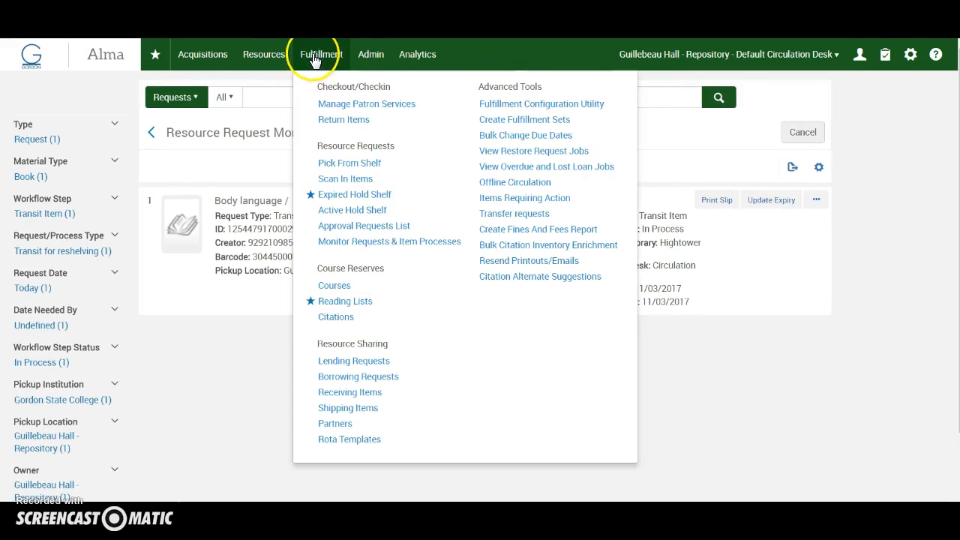
{"action": "left_click", "coordinate": [341, 181]}
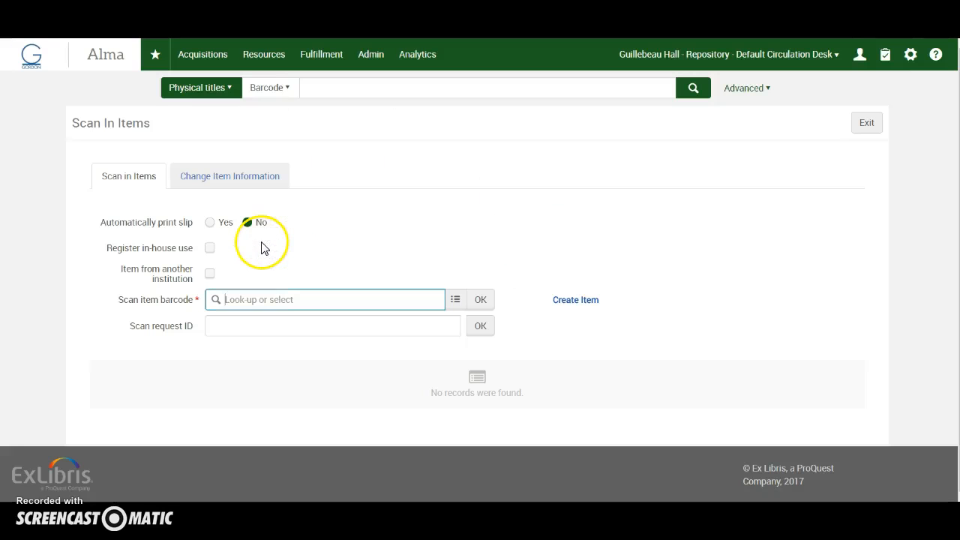
{"action": "left_click", "coordinate": [252, 301]}
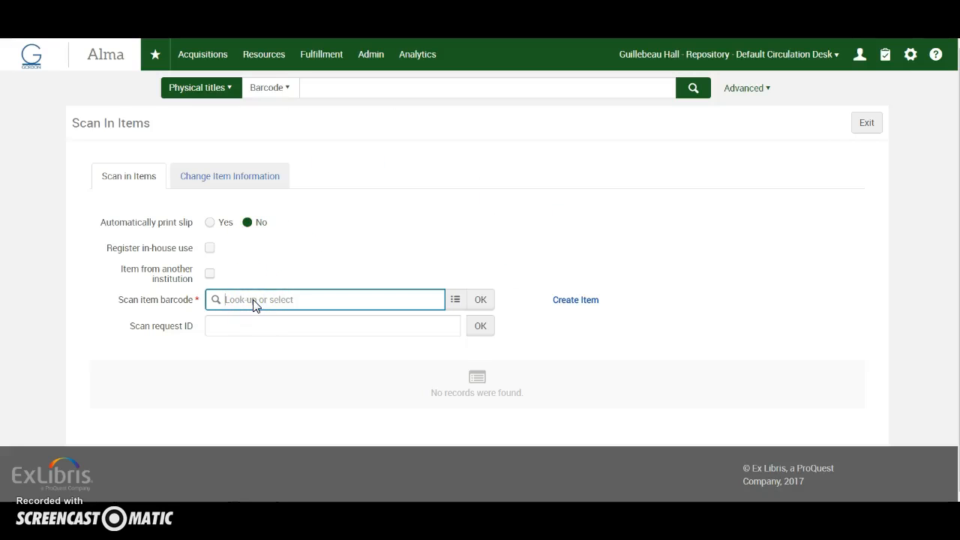
{"action": "type", "text": "30445000093275"}
{"action": "key", "text": "Return"}
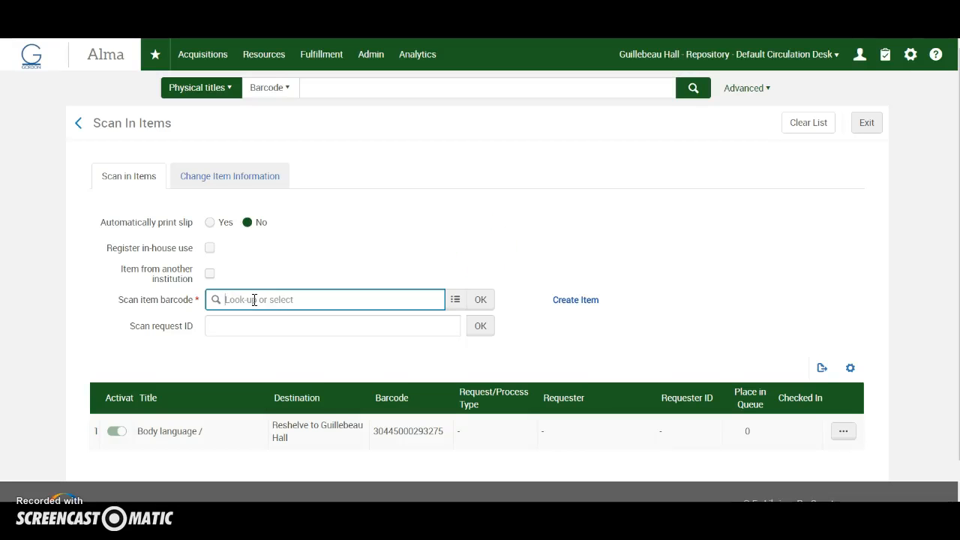
{"action": "left_click", "coordinate": [333, 90]}
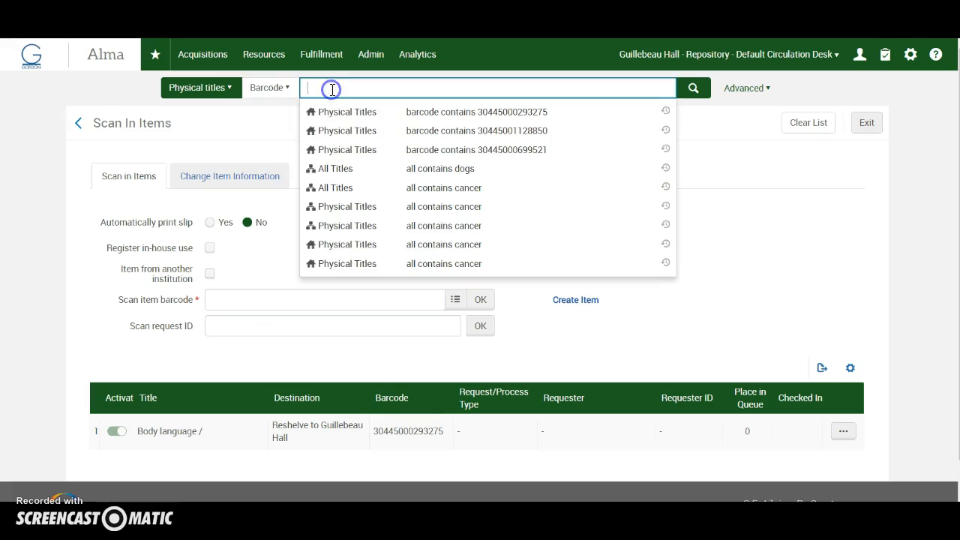
{"action": "type", "text": "30445000293275"}
{"action": "key", "text": "Return"}
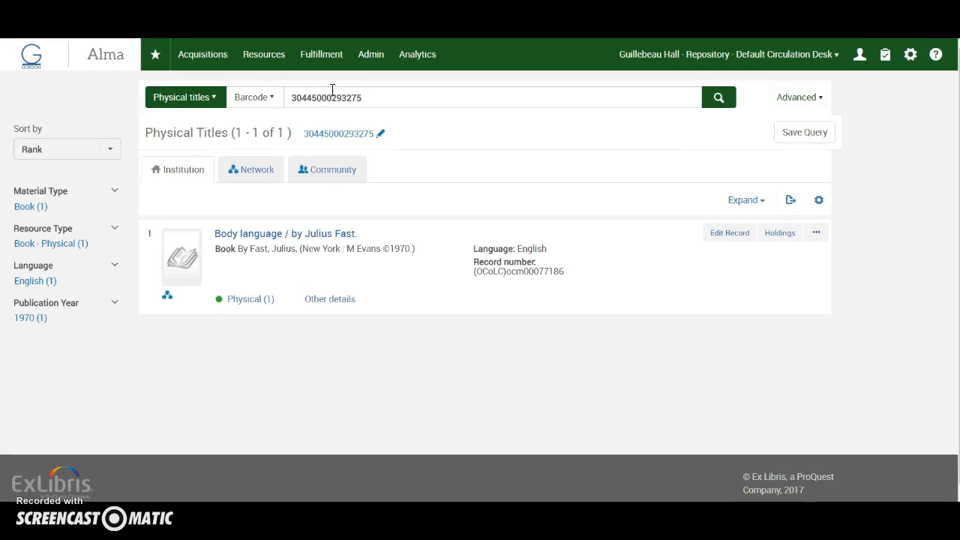
{"action": "left_click", "coordinate": [259, 302]}
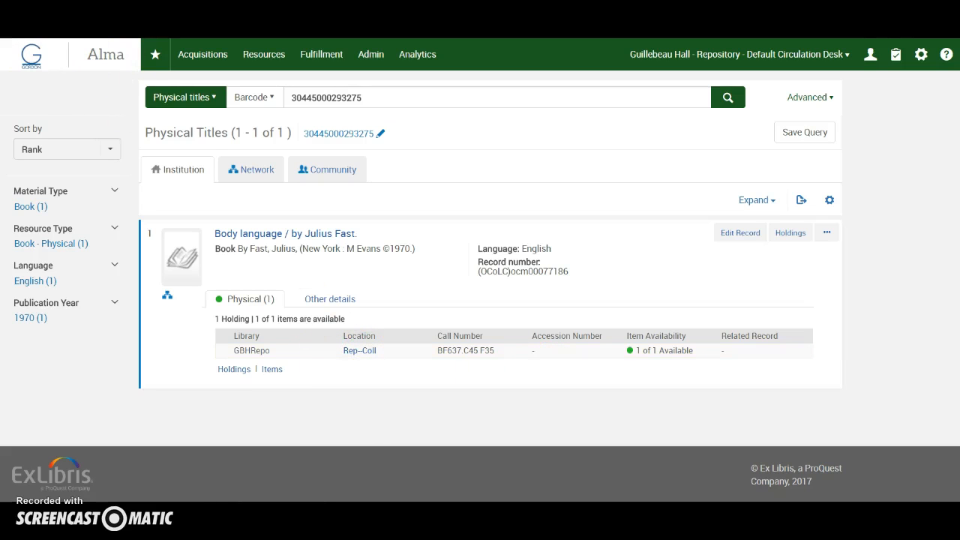
Step: Look up the requester by last name in Manage Patron Services and open the matching student's patron record
{"action": "left_click", "coordinate": [322, 57]}
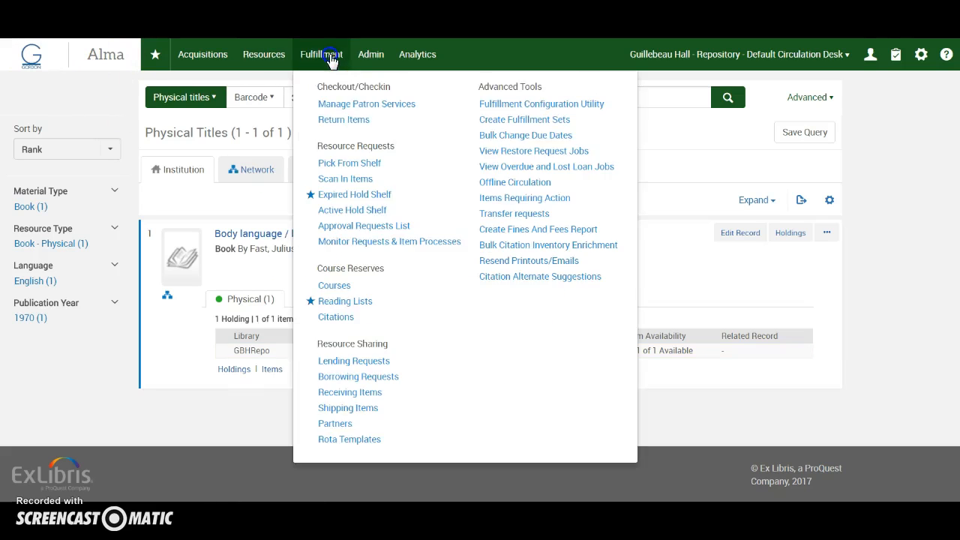
{"action": "left_click", "coordinate": [347, 107]}
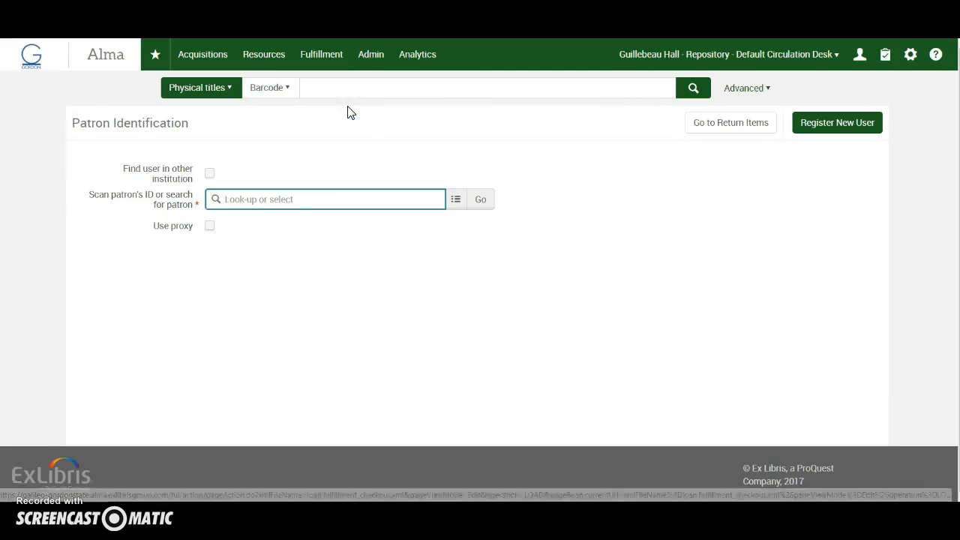
{"action": "left_click", "coordinate": [312, 199]}
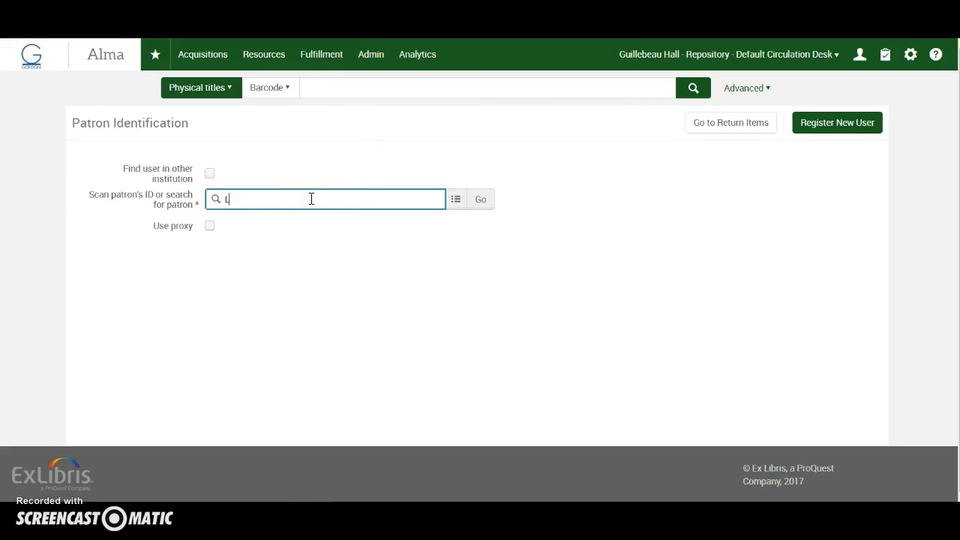
{"action": "type", "text": "Lennon,"}
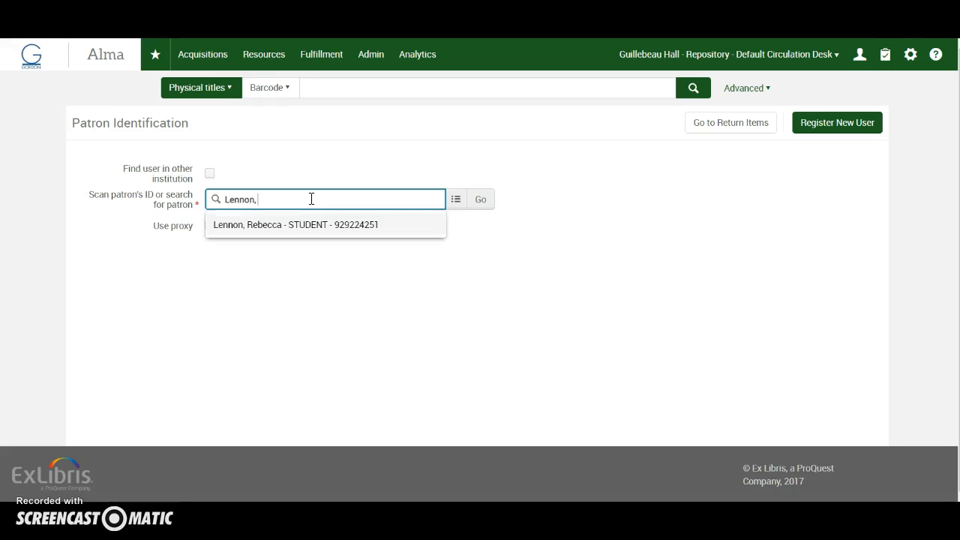
{"action": "left_click", "coordinate": [275, 225]}
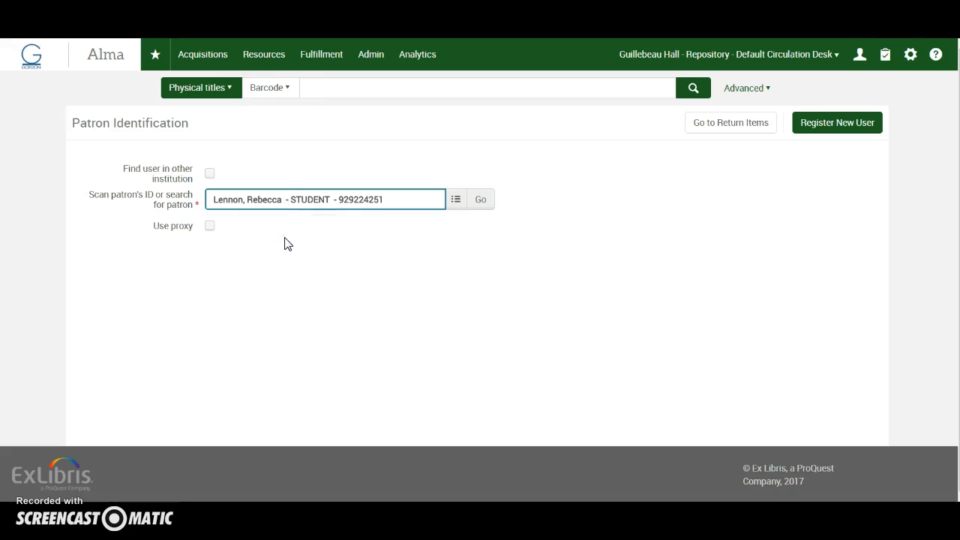
{"action": "left_click", "coordinate": [479, 202]}
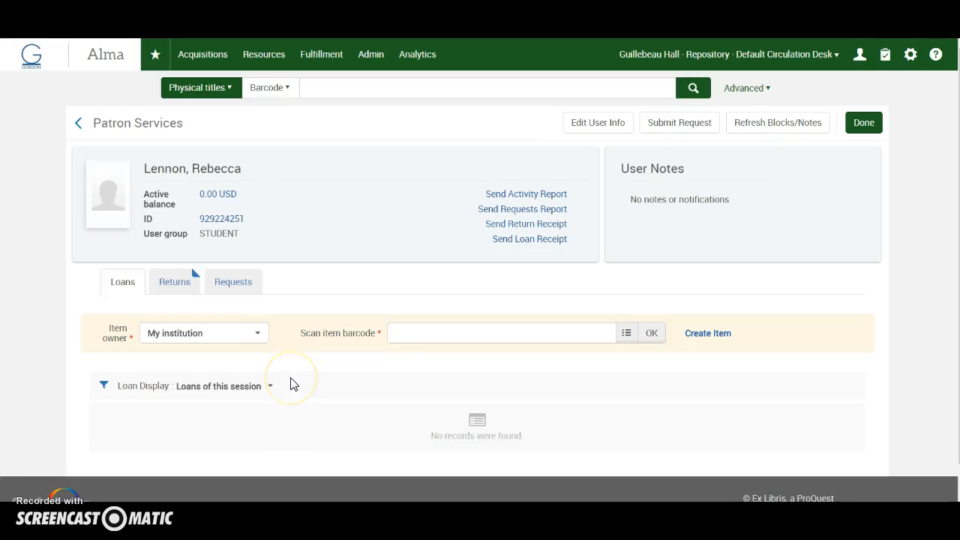
Step: Check the patron's requests, filtering the list by the Hold Shelf task
{"action": "left_click", "coordinate": [234, 283]}
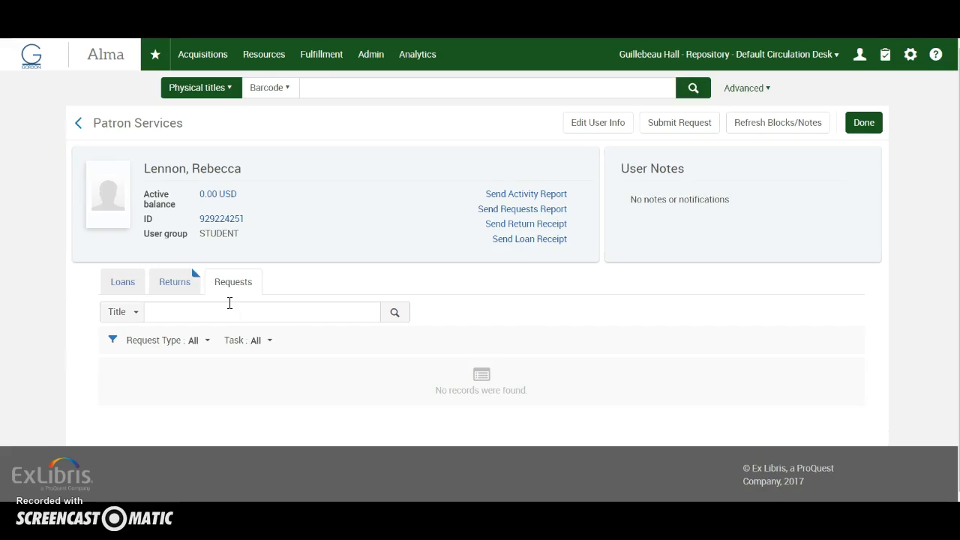
{"action": "left_click", "coordinate": [268, 348]}
{"action": "left_click", "coordinate": [268, 341]}
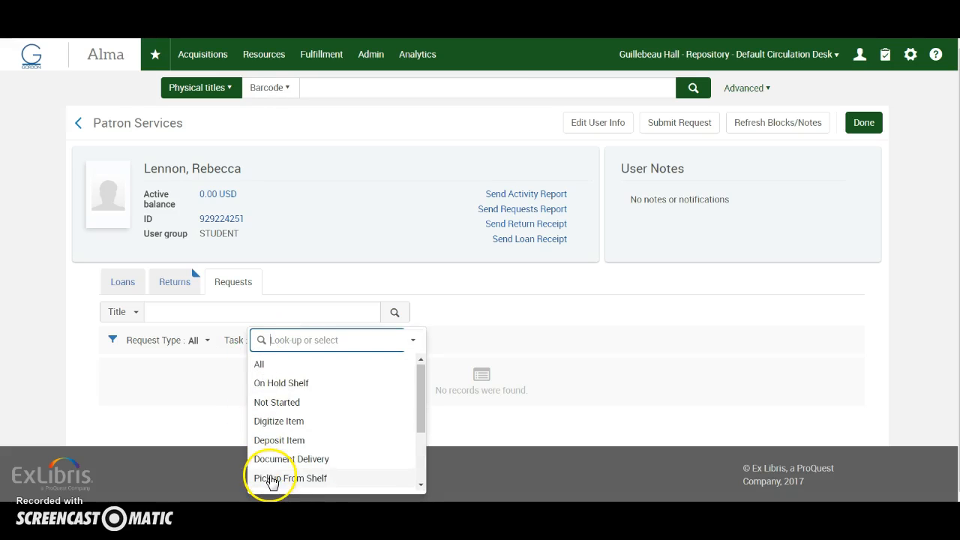
{"action": "scroll", "coordinate": [272, 481], "scroll_direction": "down", "scroll_amount": 3}
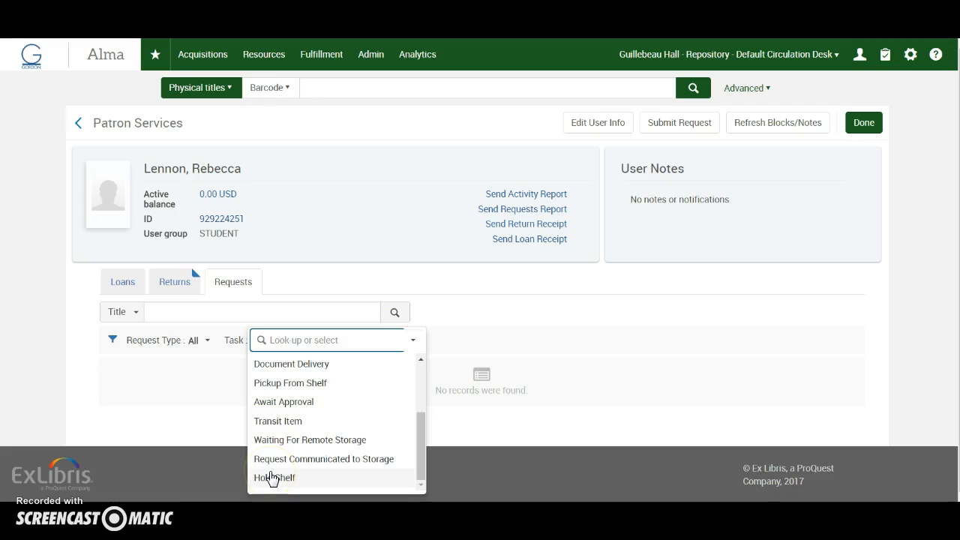
{"action": "left_click", "coordinate": [274, 477]}
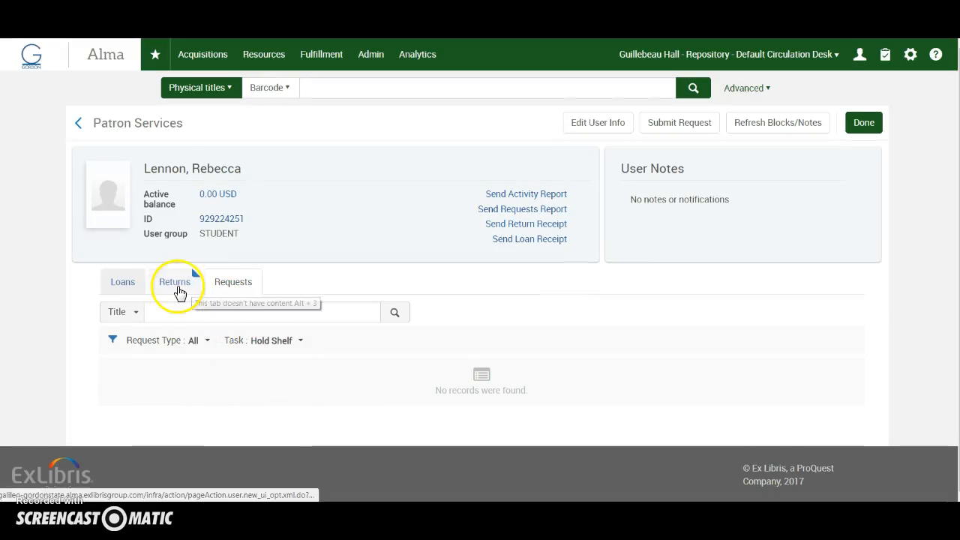
Step: Review the patron's returns of this session
{"action": "left_click", "coordinate": [167, 376]}
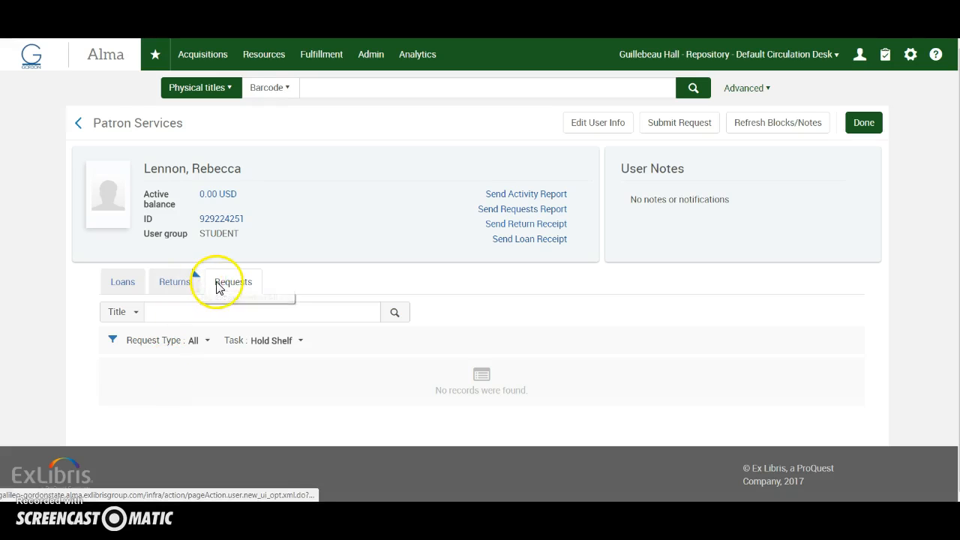
{"action": "left_click", "coordinate": [178, 286]}
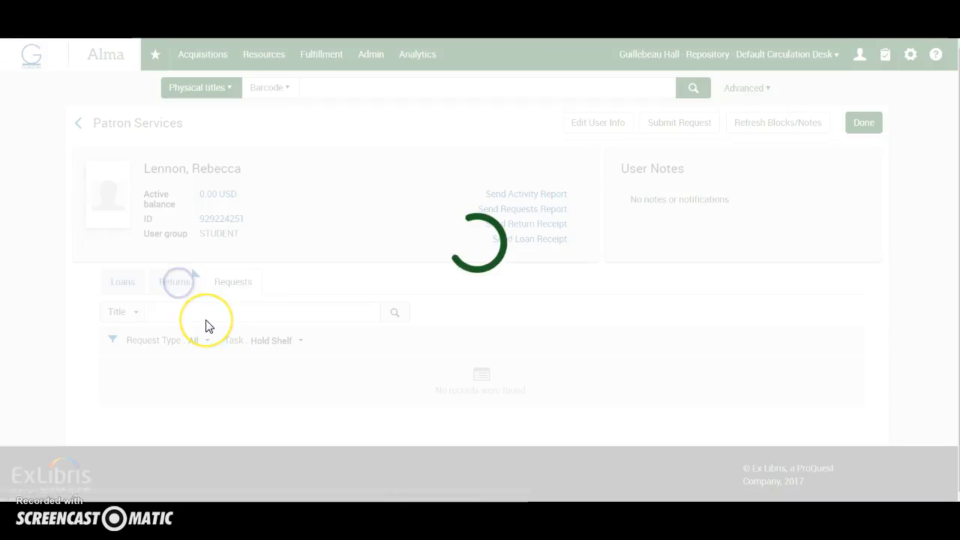
{"action": "left_click", "coordinate": [303, 387]}
{"action": "left_click", "coordinate": [248, 411]}
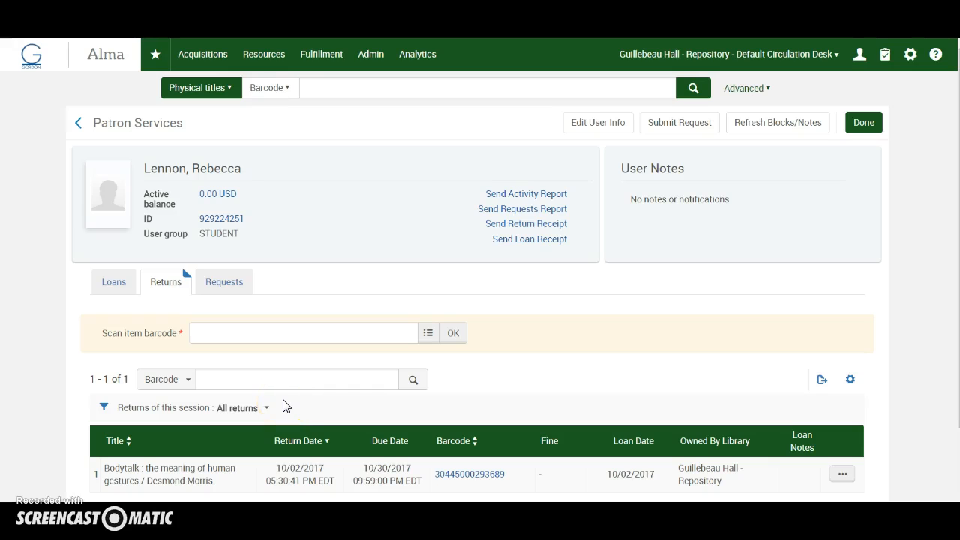
{"action": "scroll", "coordinate": [284, 404], "scroll_direction": "down", "scroll_amount": 2}
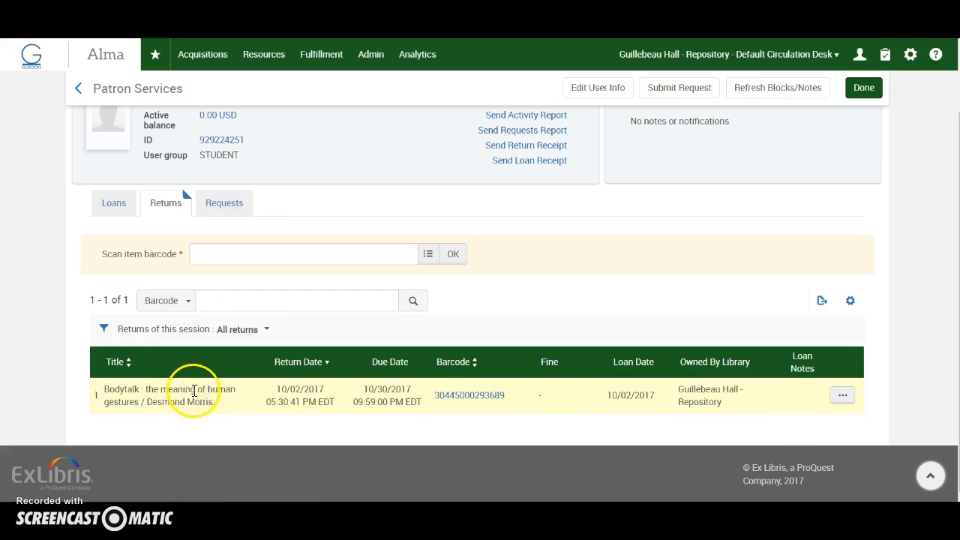
Step: Return to the patron's requests and filter them by the request type Patron physical item request
{"action": "left_click", "coordinate": [223, 207]}
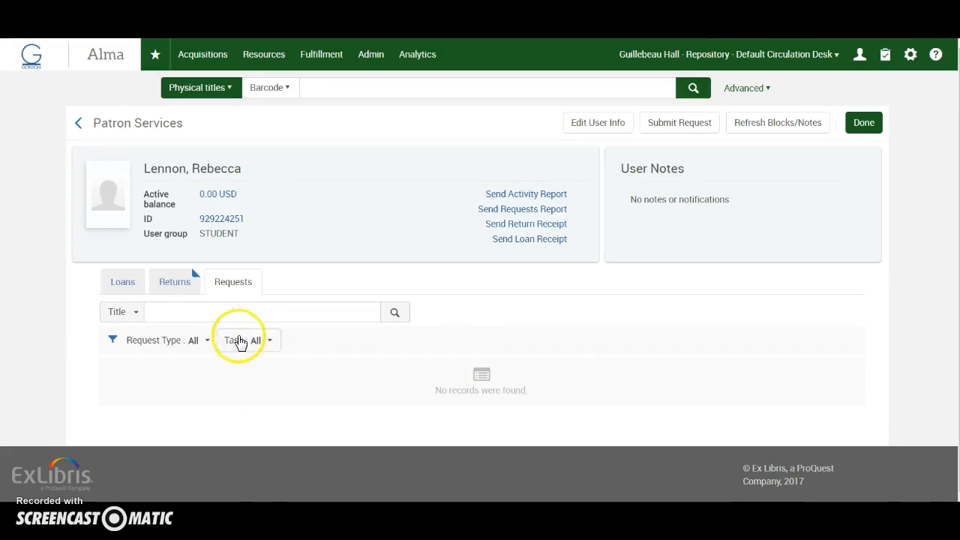
{"action": "left_click", "coordinate": [197, 340]}
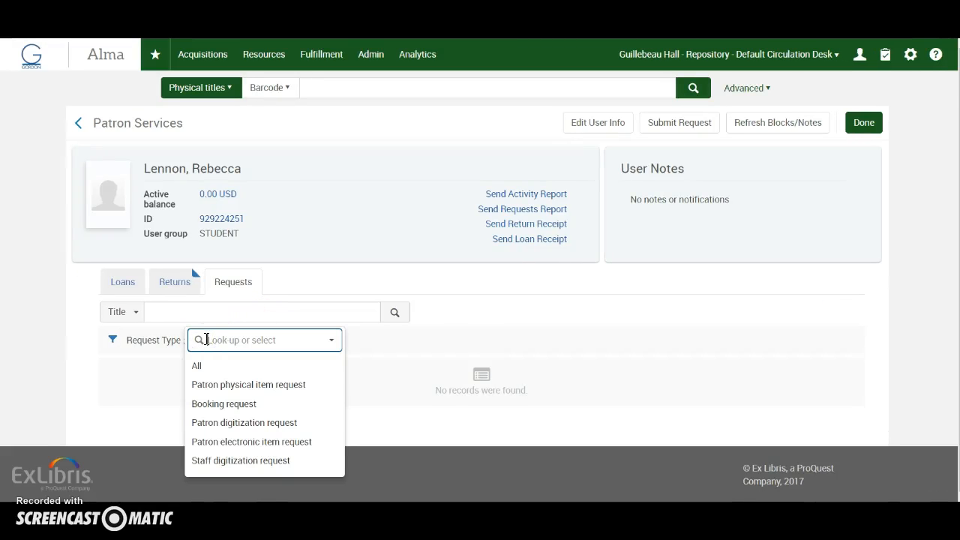
{"action": "left_click", "coordinate": [235, 383]}
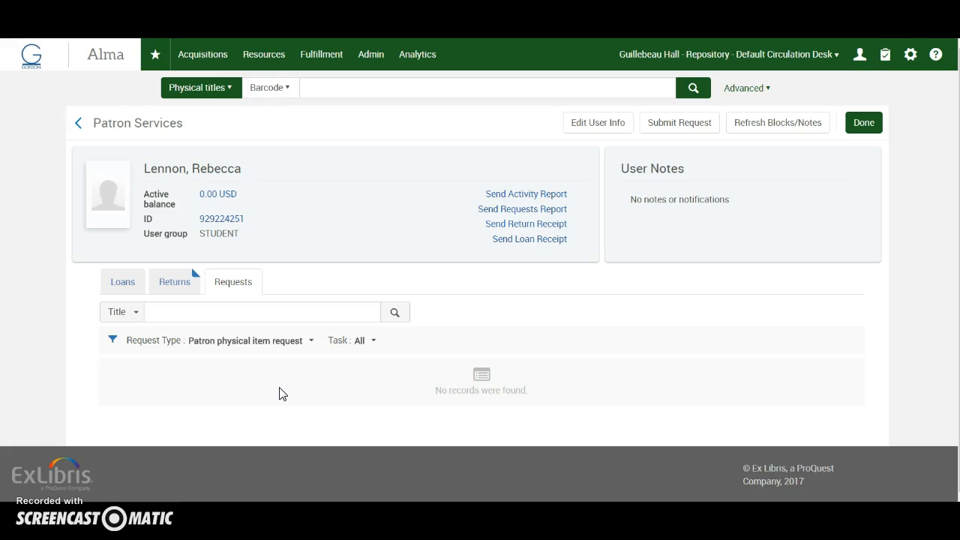
Step: Open Monitor Requests & Item Processes to view the institution's resource requests
{"action": "left_click", "coordinate": [323, 54]}
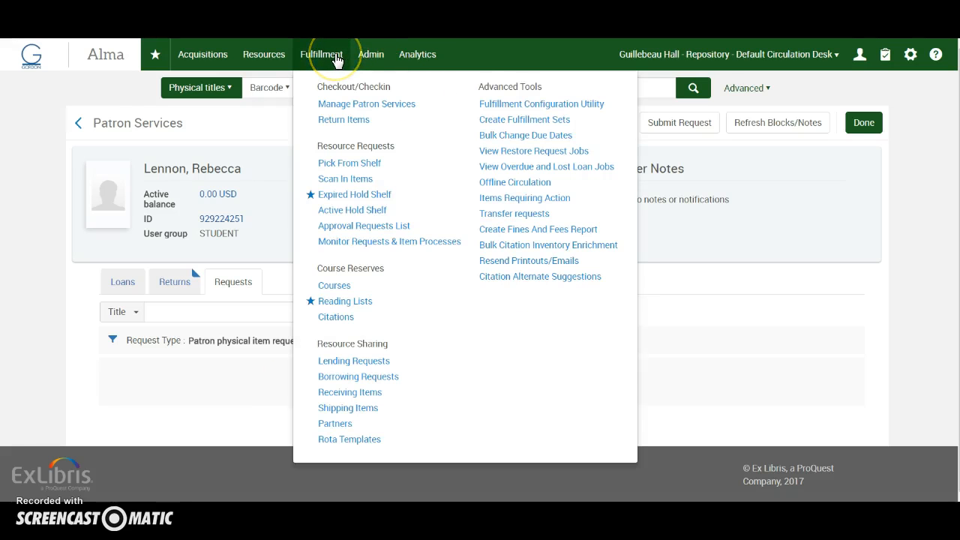
{"action": "left_click", "coordinate": [392, 244]}
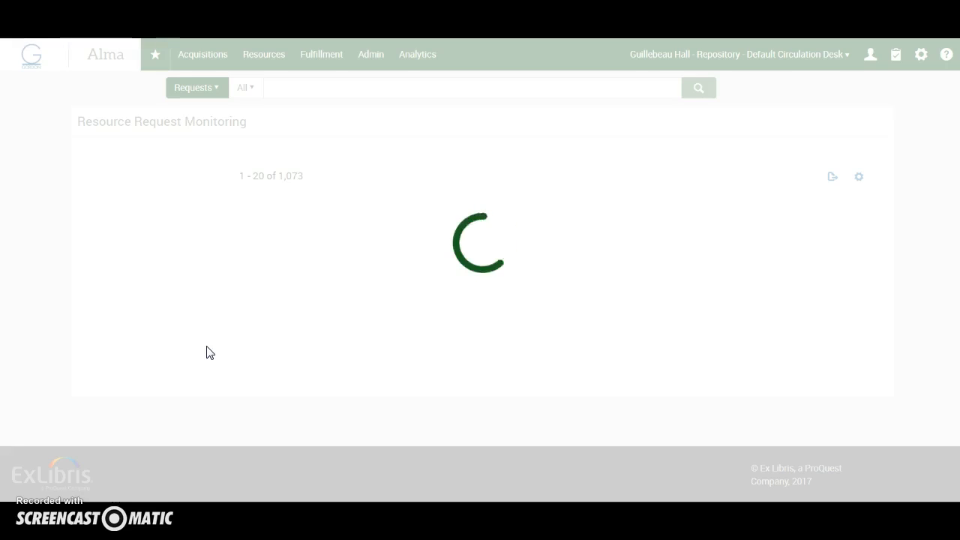
{"action": "left_click", "coordinate": [66, 103]}
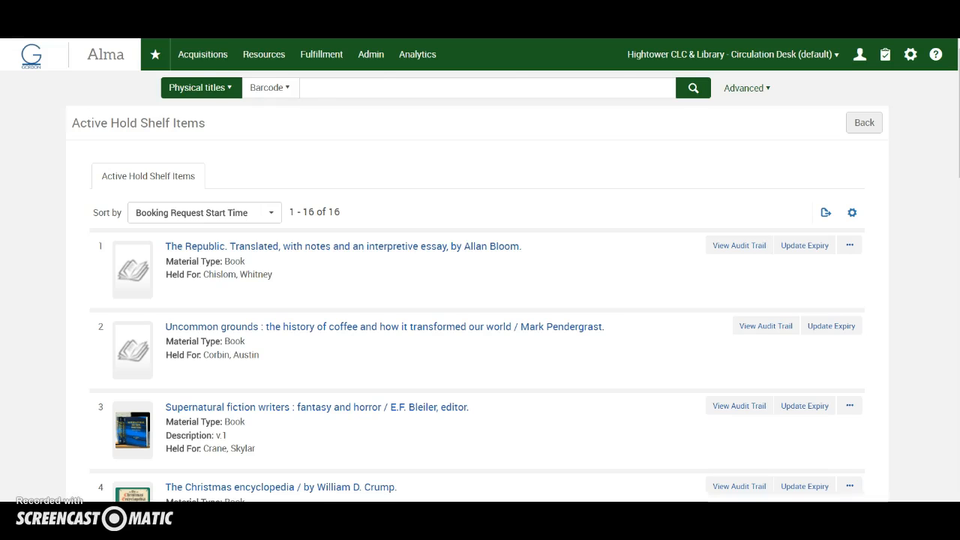
{"action": "left_click", "coordinate": [225, 73]}
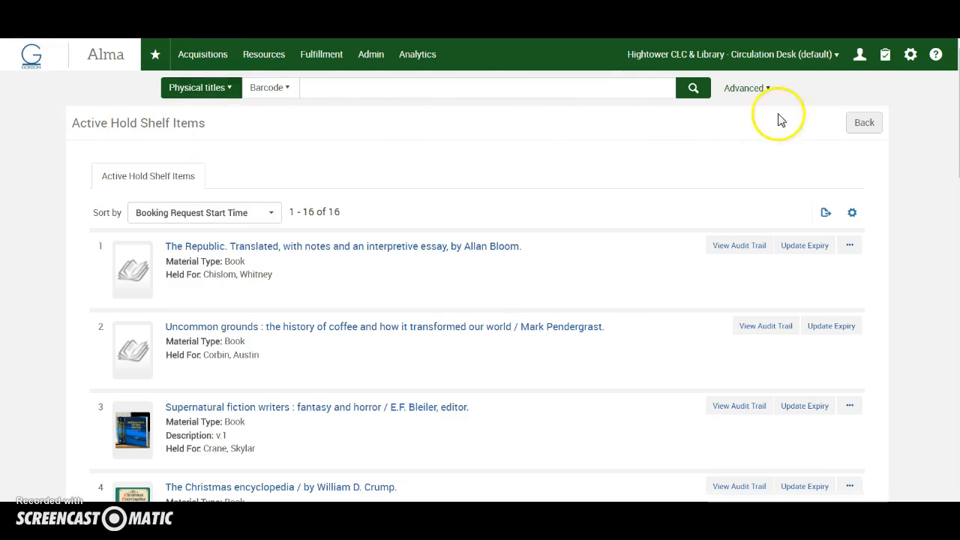
Step: Select Hightower CLC & Library - Circulation Desk (default) as the working location and open the Active Hold Shelf list
{"action": "left_click", "coordinate": [836, 55]}
{"action": "left_click", "coordinate": [613, 88]}
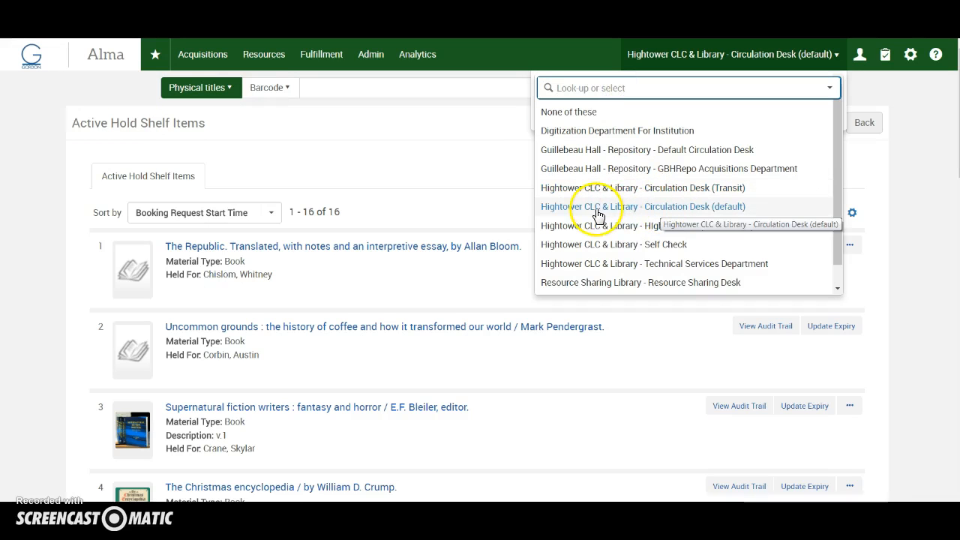
{"action": "left_click", "coordinate": [685, 211]}
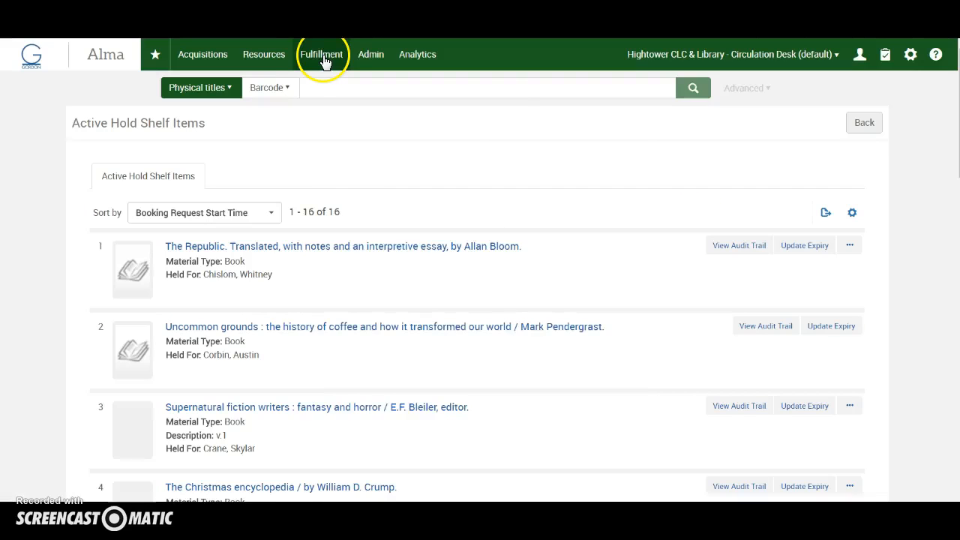
{"action": "left_click", "coordinate": [325, 60]}
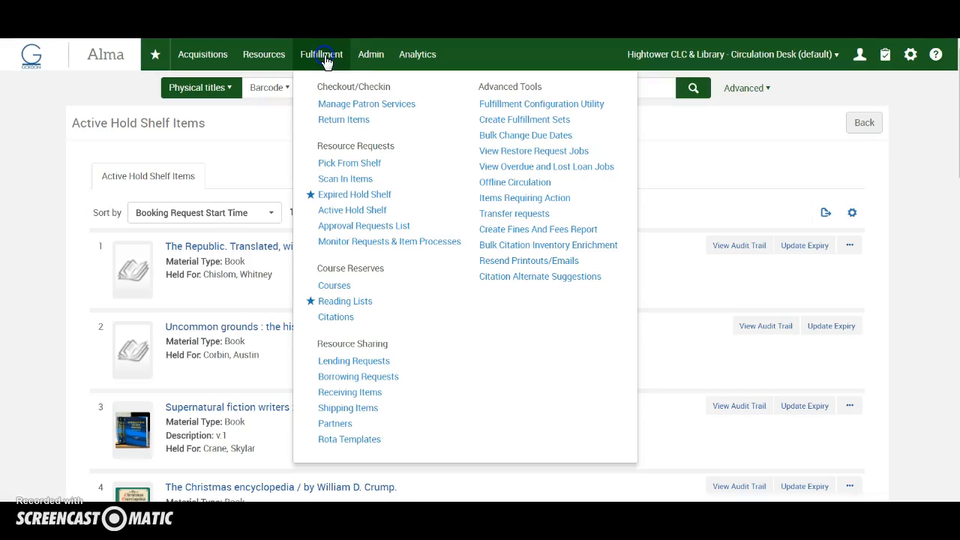
{"action": "left_click", "coordinate": [340, 212]}
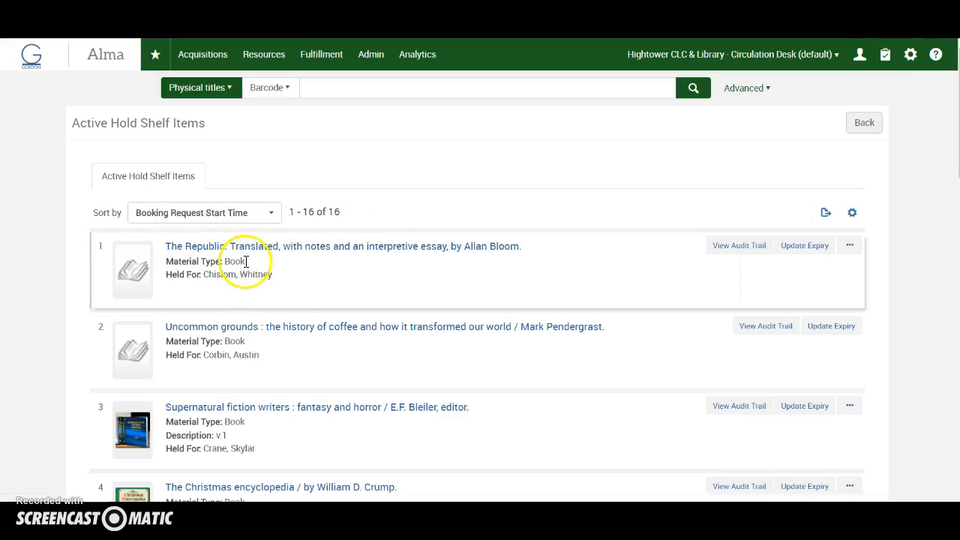
Step: Examine the active hold shelf items, including their owning institutions, call numbers and the patrons they are held for
{"action": "scroll", "coordinate": [315, 268], "scroll_direction": "down", "scroll_amount": 2}
{"action": "scroll", "coordinate": [315, 267], "scroll_direction": "down", "scroll_amount": 10}
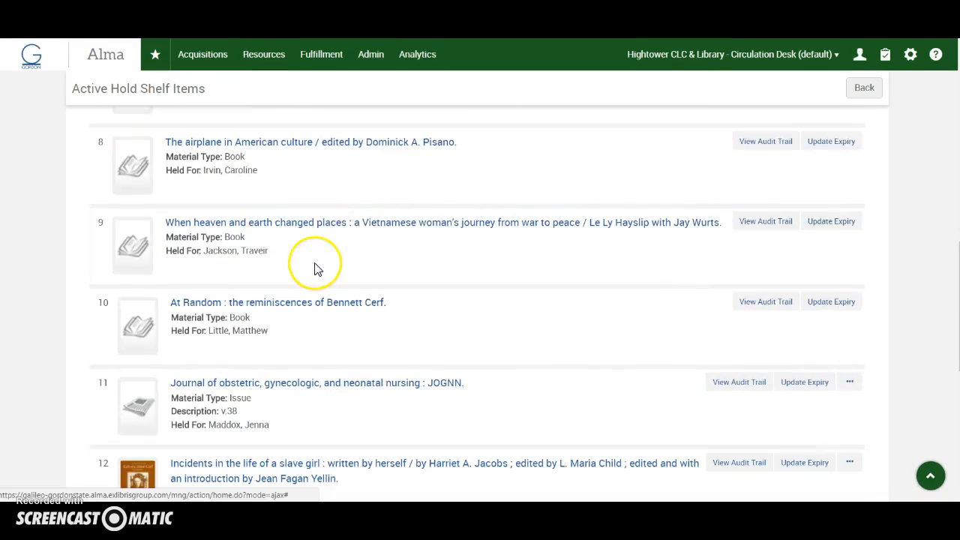
{"action": "scroll", "coordinate": [315, 269], "scroll_direction": "up", "scroll_amount": 8}
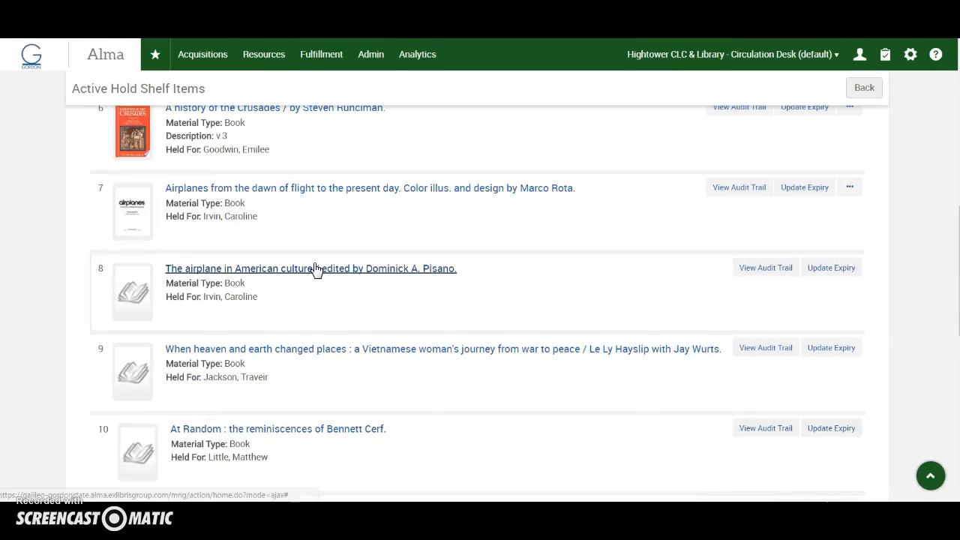
{"action": "scroll", "coordinate": [315, 269], "scroll_direction": "up", "scroll_amount": 6}
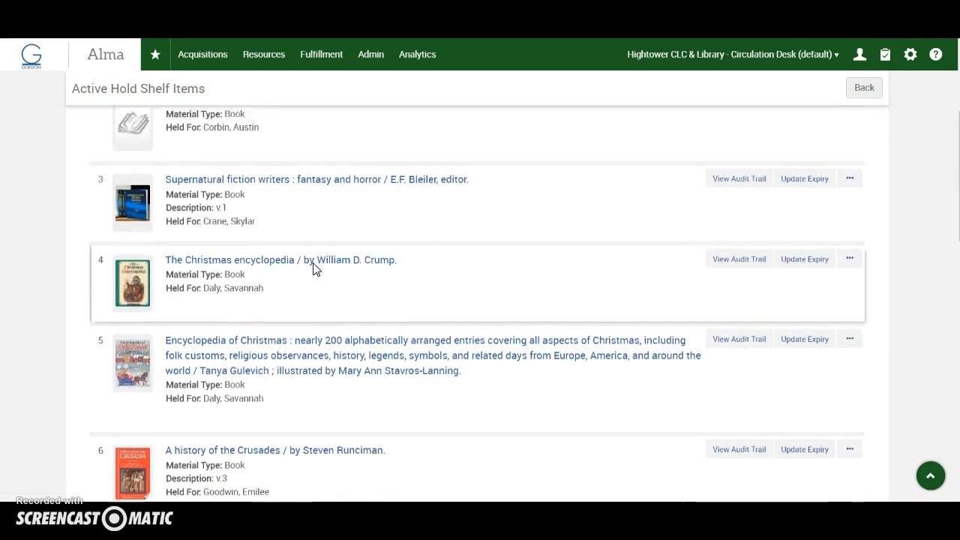
{"action": "left_click", "coordinate": [304, 269]}
{"action": "scroll", "coordinate": [301, 301], "scroll_direction": "down", "scroll_amount": 5}
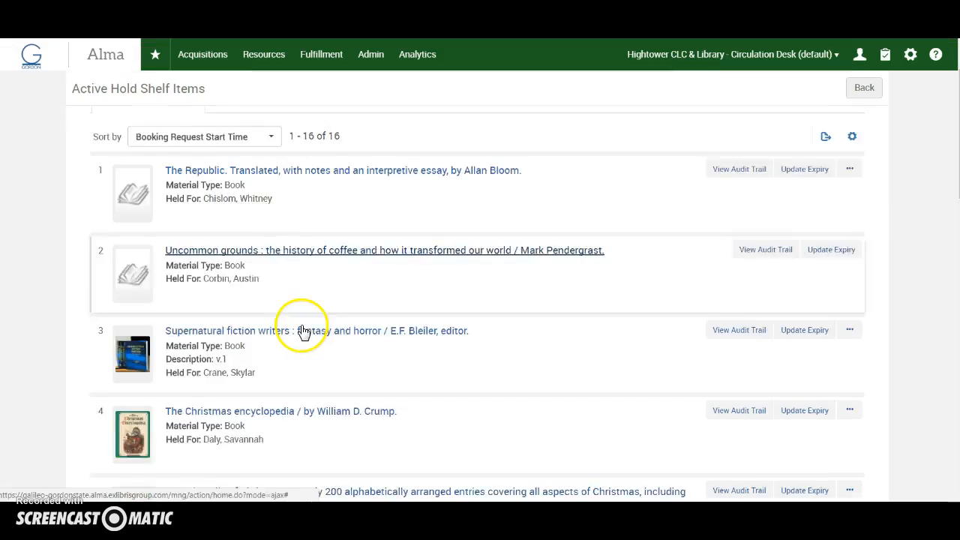
{"action": "scroll", "coordinate": [304, 332], "scroll_direction": "down", "scroll_amount": 5}
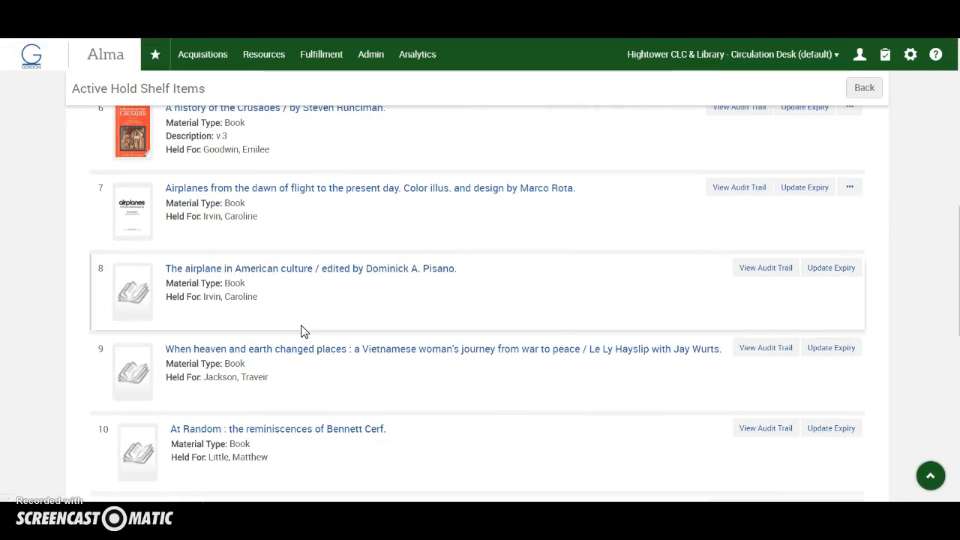
{"action": "scroll", "coordinate": [304, 331], "scroll_direction": "down", "scroll_amount": 3}
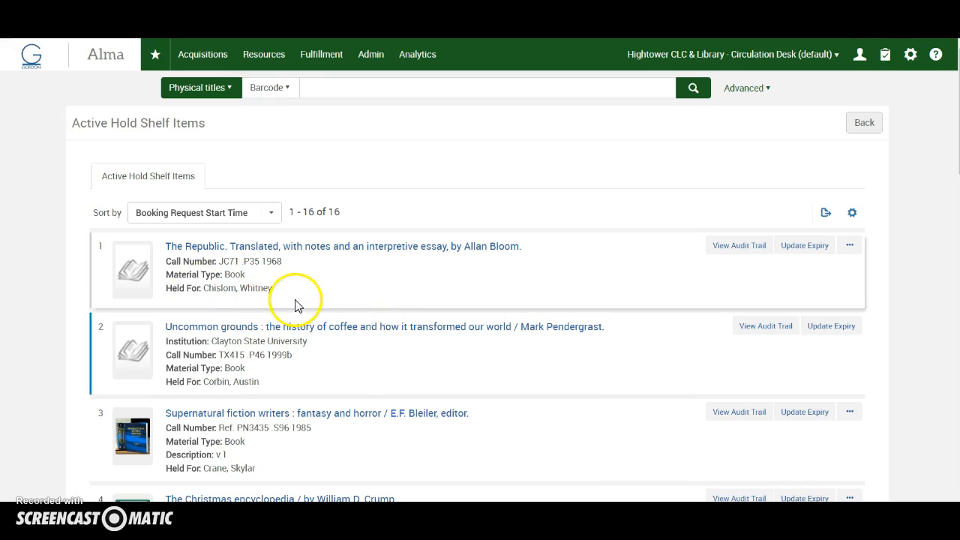
{"action": "scroll", "coordinate": [295, 305], "scroll_direction": "down", "scroll_amount": 7}
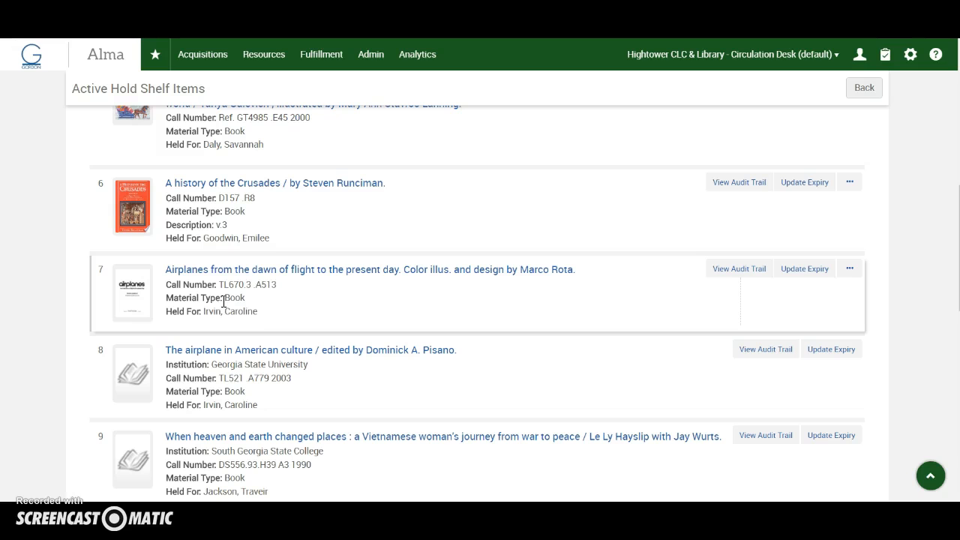
{"action": "scroll", "coordinate": [270, 306], "scroll_direction": "up", "scroll_amount": 2}
{"action": "scroll", "coordinate": [270, 306], "scroll_direction": "up", "scroll_amount": 5}
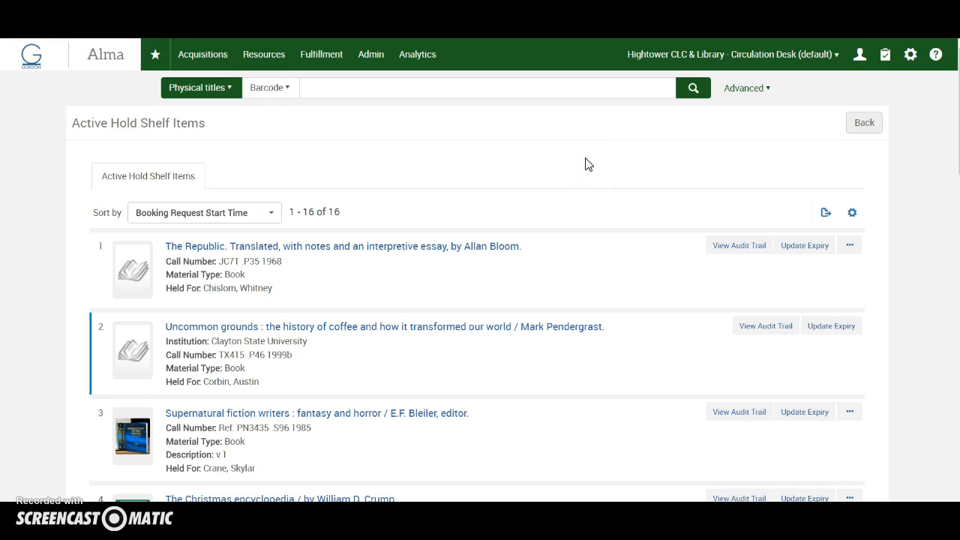
Step: Search the active hold shelf page for a patron's last name to find the items held for that patron
{"action": "key", "text": "ctrl+f"}
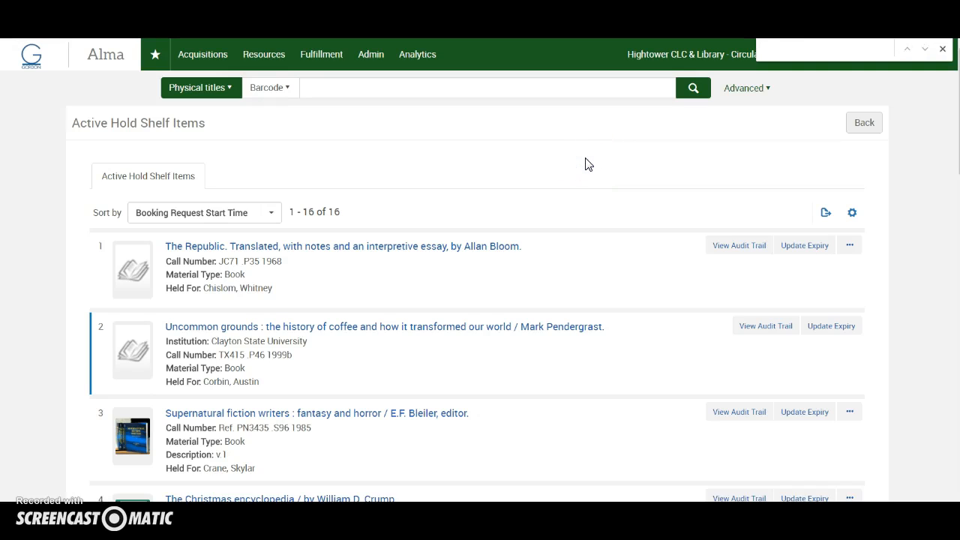
{"action": "type", "text": "Rickerson"}
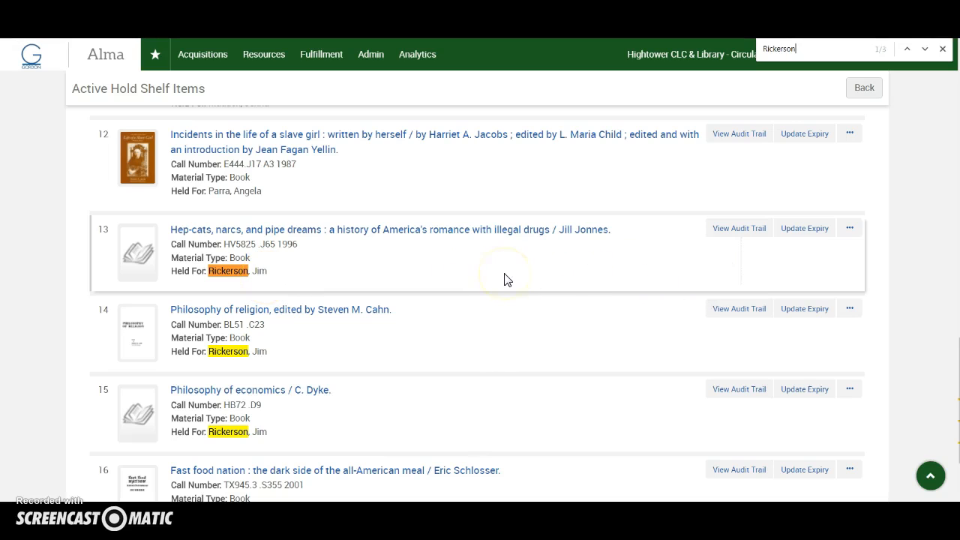
{"action": "scroll", "coordinate": [505, 280], "scroll_direction": "up", "scroll_amount": 5}
{"action": "scroll", "coordinate": [506, 281], "scroll_direction": "up", "scroll_amount": 5}
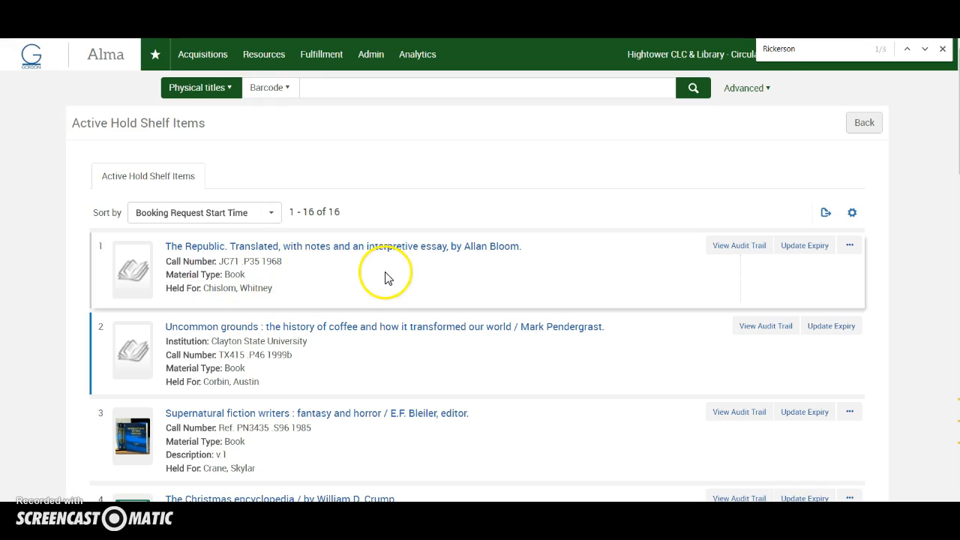
Step: Customize the active hold shelf view to show Institution and Call Number, save it, and check the listed items
{"action": "left_click", "coordinate": [854, 215]}
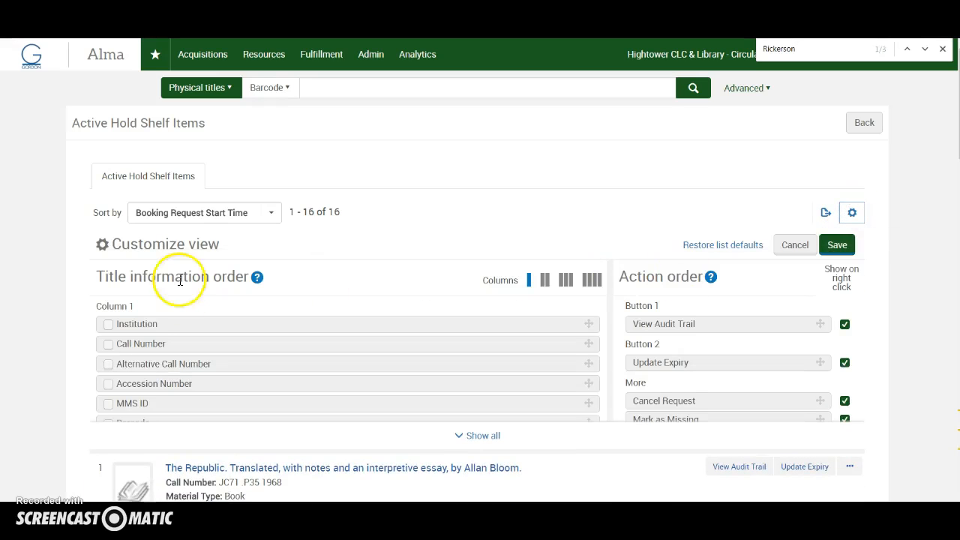
{"action": "left_click", "coordinate": [108, 324]}
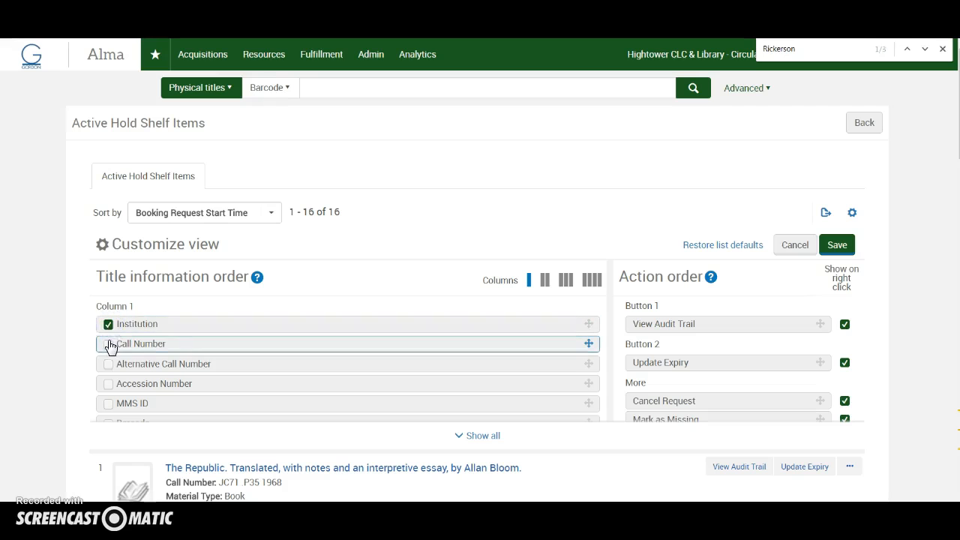
{"action": "left_click", "coordinate": [108, 344]}
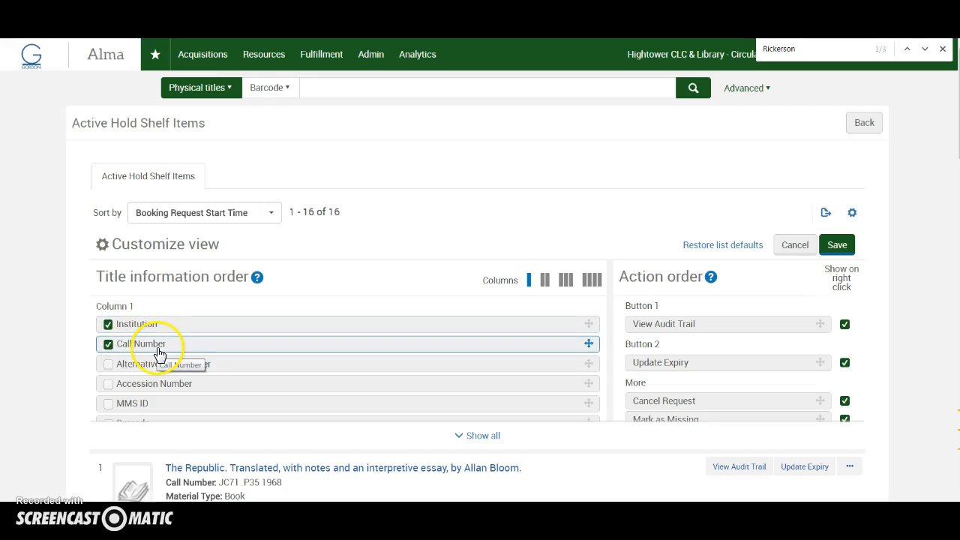
{"action": "left_click", "coordinate": [836, 246]}
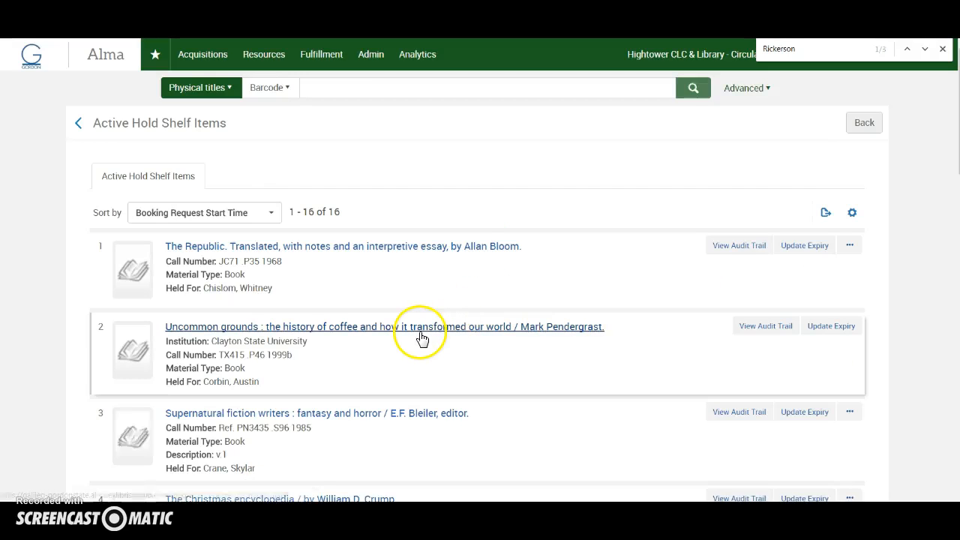
{"action": "scroll", "coordinate": [422, 334], "scroll_direction": "down", "scroll_amount": 2}
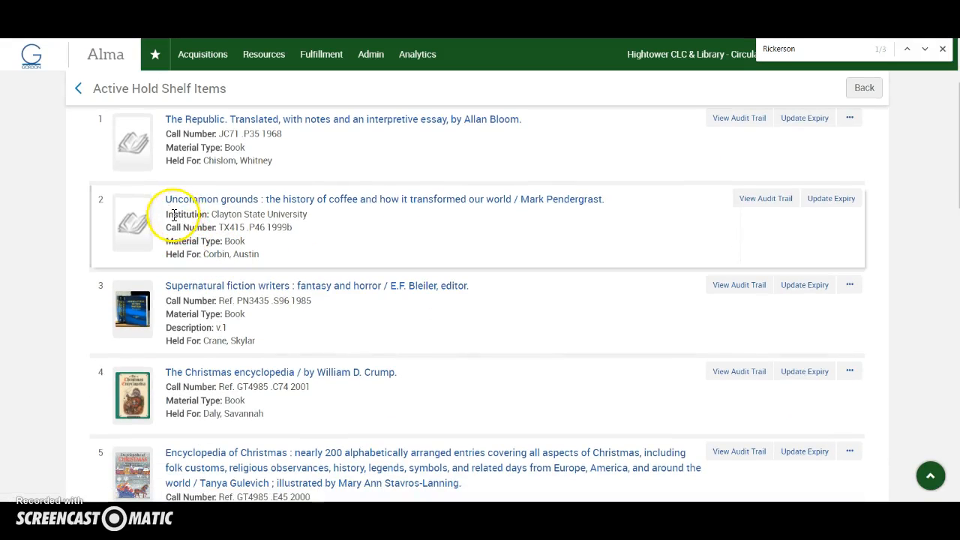
Step: Examine the active hold shelf list down to its last item, noting which items show an owning institution
{"action": "left_click_drag", "start_coordinate": [174, 216], "coordinate": [303, 215]}
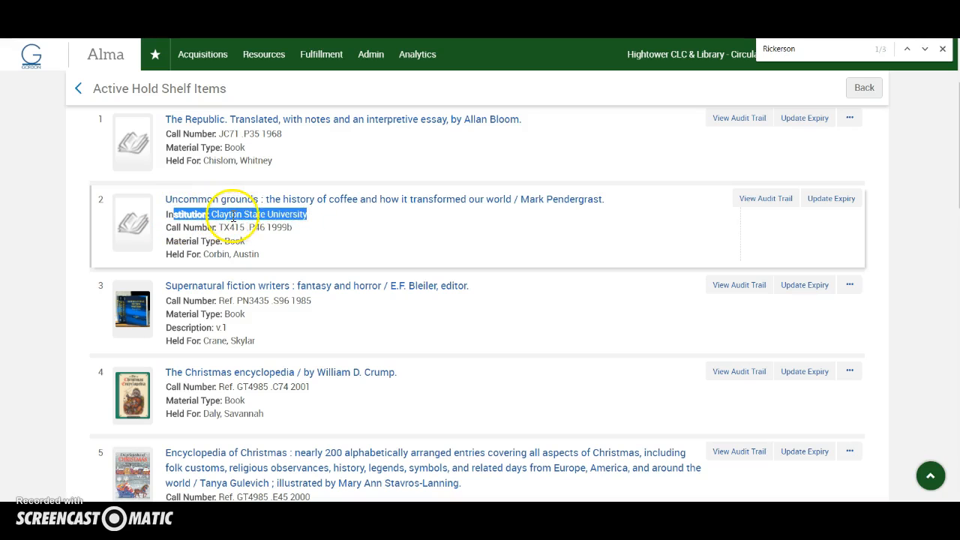
{"action": "scroll", "coordinate": [257, 324], "scroll_direction": "down", "scroll_amount": 2}
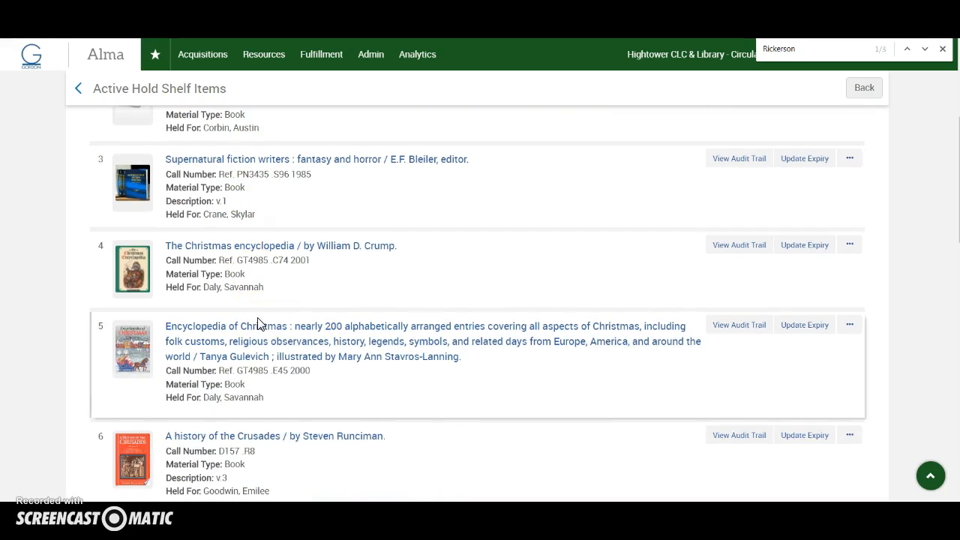
{"action": "scroll", "coordinate": [258, 324], "scroll_direction": "down", "scroll_amount": 3}
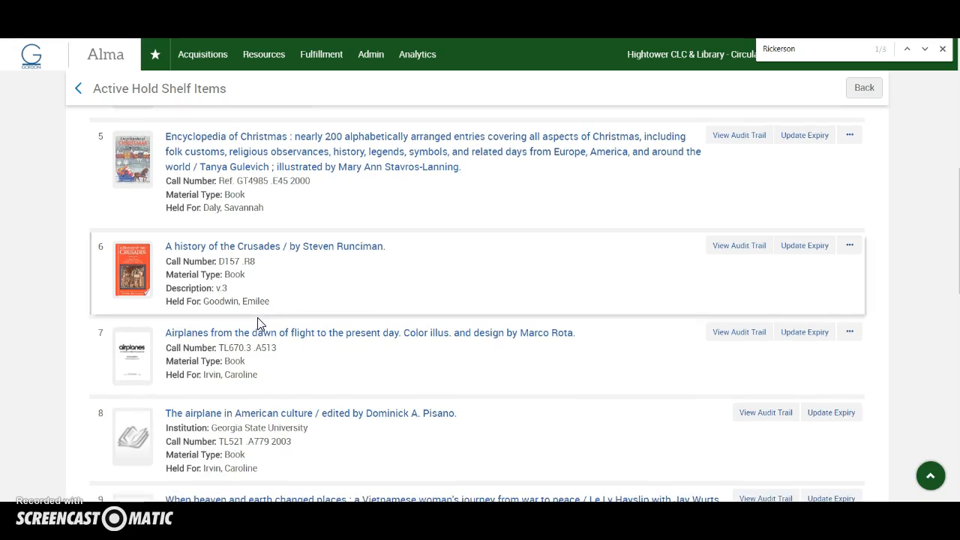
{"action": "scroll", "coordinate": [257, 324], "scroll_direction": "down", "scroll_amount": 3}
{"action": "left_click", "coordinate": [224, 350]}
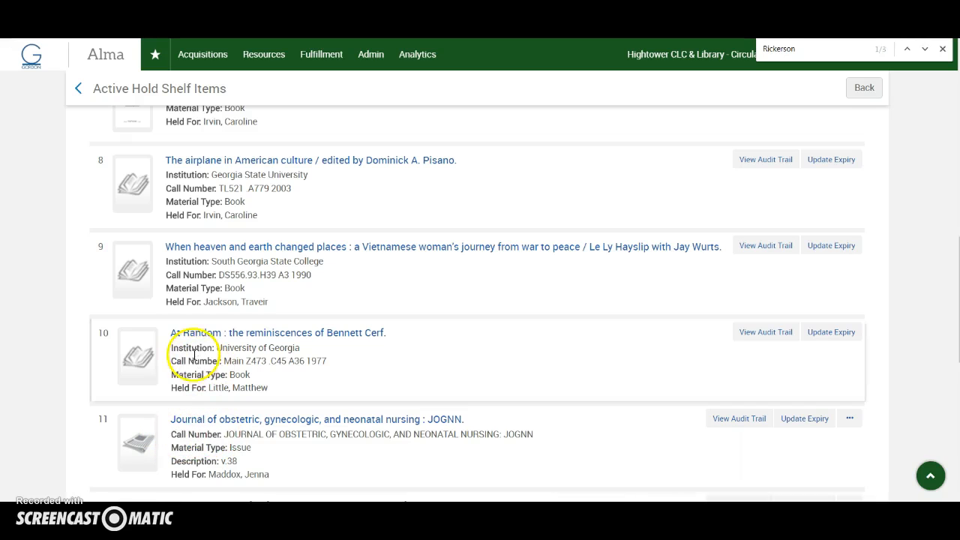
{"action": "left_click_drag", "start_coordinate": [175, 346], "coordinate": [290, 348]}
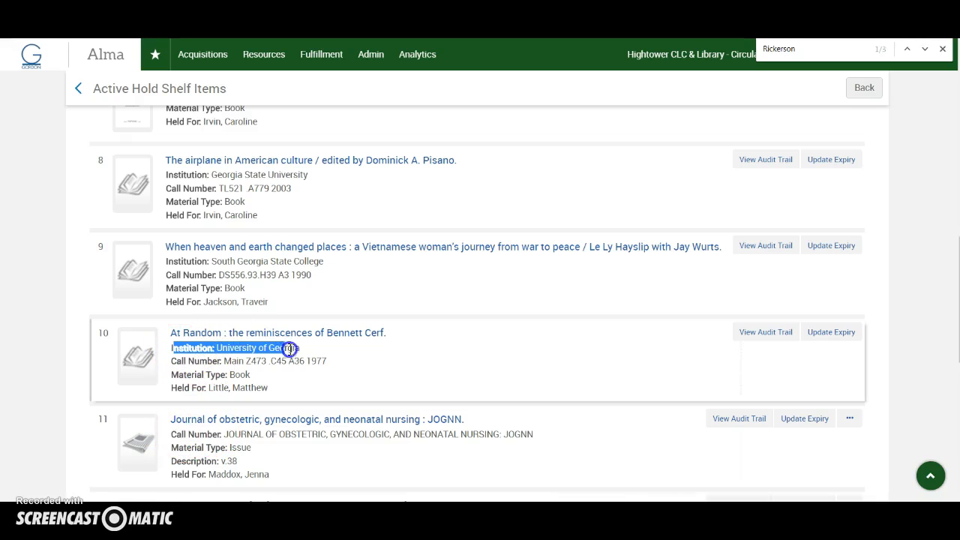
{"action": "left_click_drag", "start_coordinate": [174, 261], "coordinate": [323, 261]}
{"action": "left_click_drag", "start_coordinate": [174, 175], "coordinate": [320, 181]}
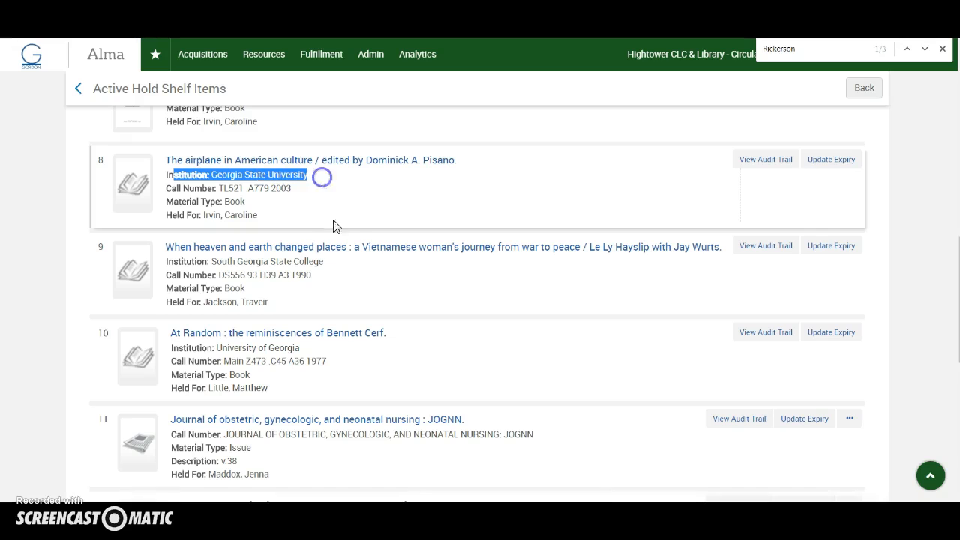
{"action": "scroll", "coordinate": [281, 232], "scroll_direction": "up", "scroll_amount": 2}
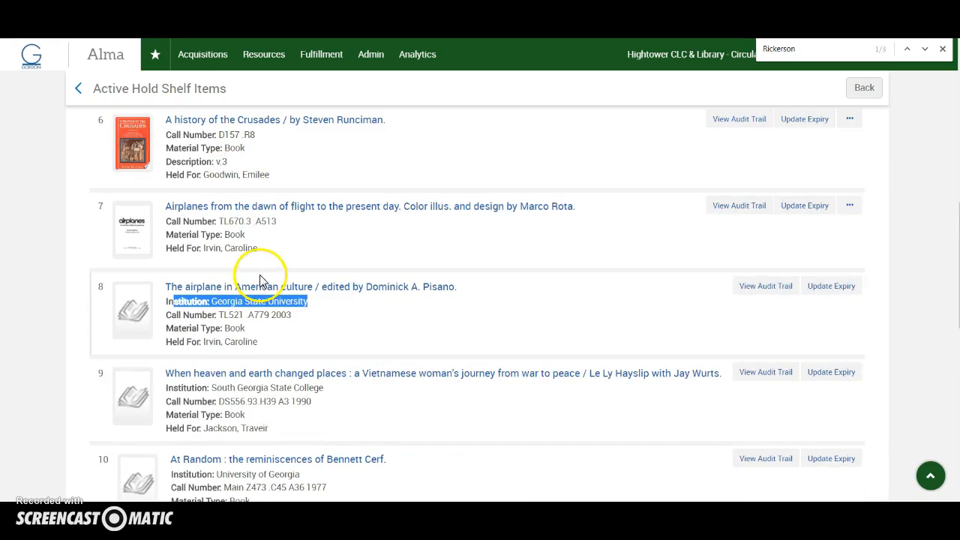
{"action": "scroll", "coordinate": [261, 281], "scroll_direction": "down", "scroll_amount": 3}
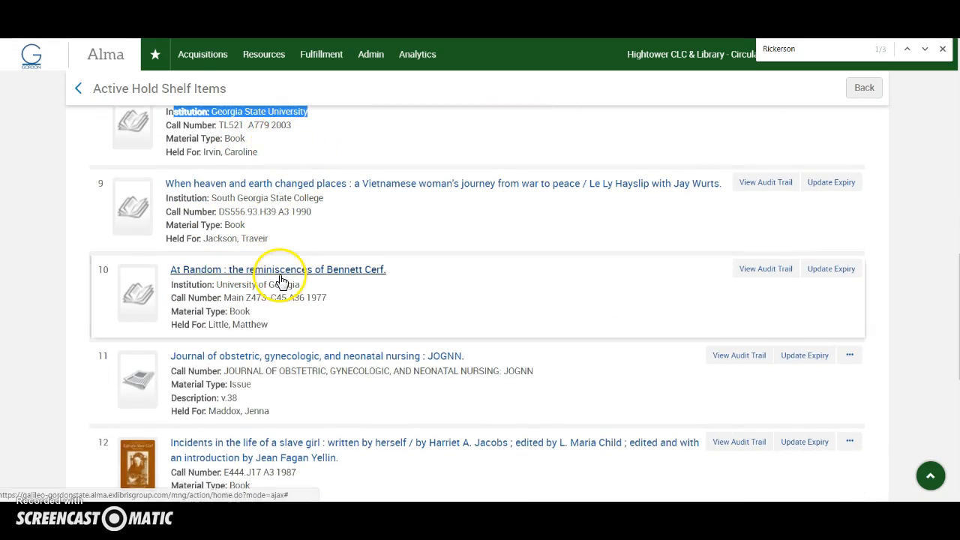
{"action": "scroll", "coordinate": [281, 279], "scroll_direction": "down", "scroll_amount": 2}
{"action": "scroll", "coordinate": [217, 404], "scroll_direction": "down", "scroll_amount": 2}
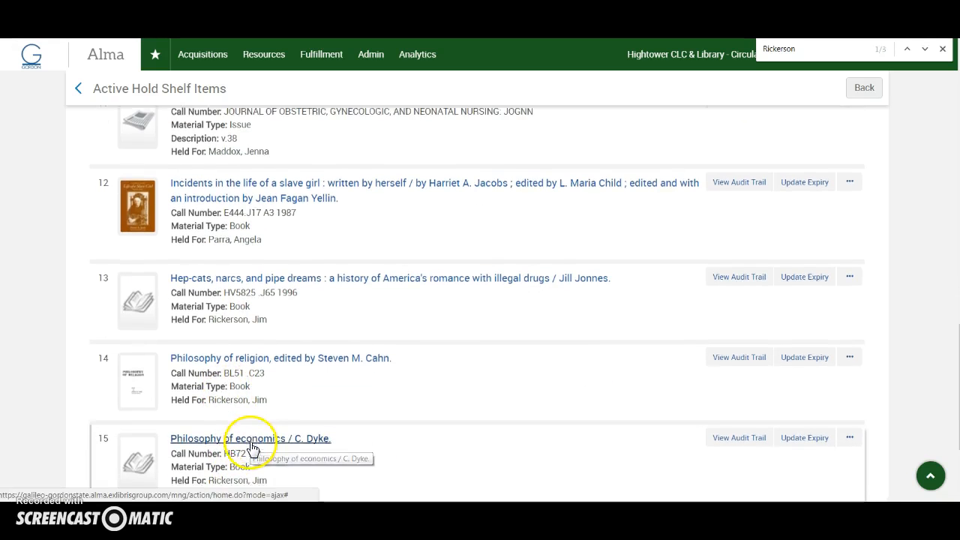
{"action": "scroll", "coordinate": [252, 448], "scroll_direction": "down", "scroll_amount": 3}
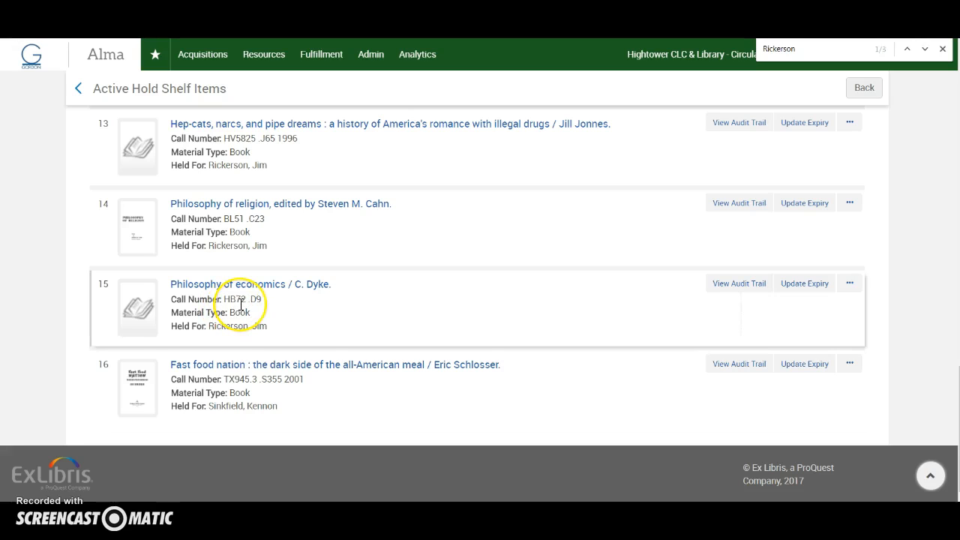
Step: Cancel the hold request on "Hep-cats, narcs, and pipe dreams" with reason Patron no longer interested, keeping user notification enabled
{"action": "scroll", "coordinate": [243, 305], "scroll_direction": "up", "scroll_amount": 1}
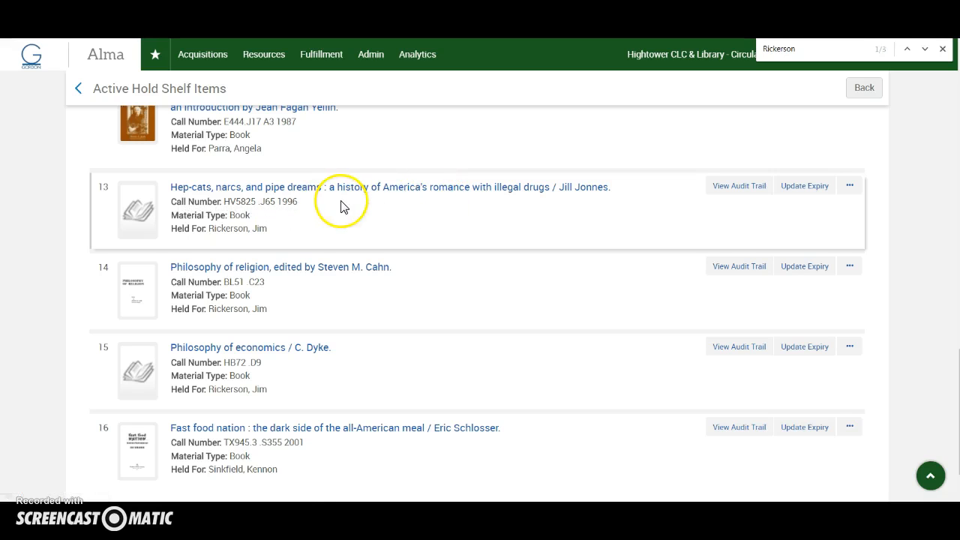
{"action": "left_click", "coordinate": [850, 186]}
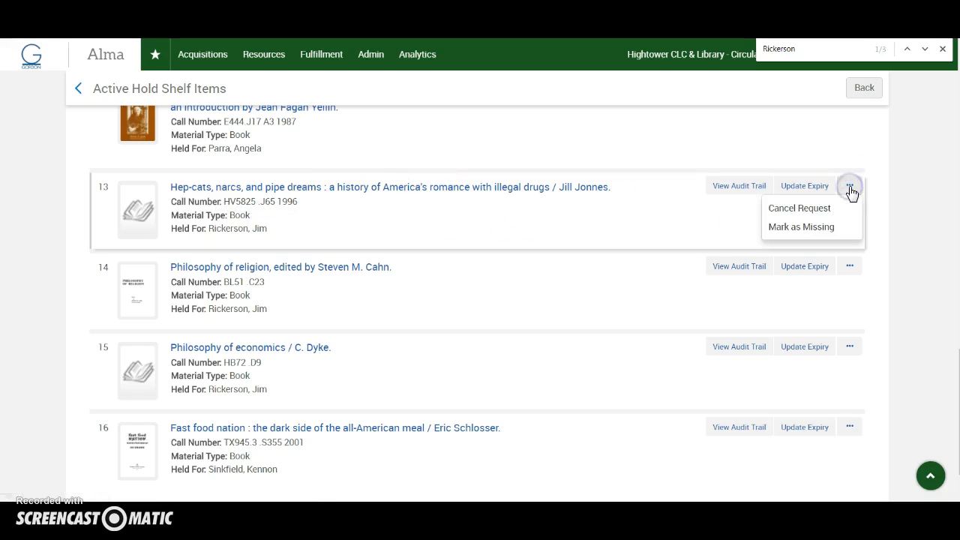
{"action": "left_click", "coordinate": [790, 213]}
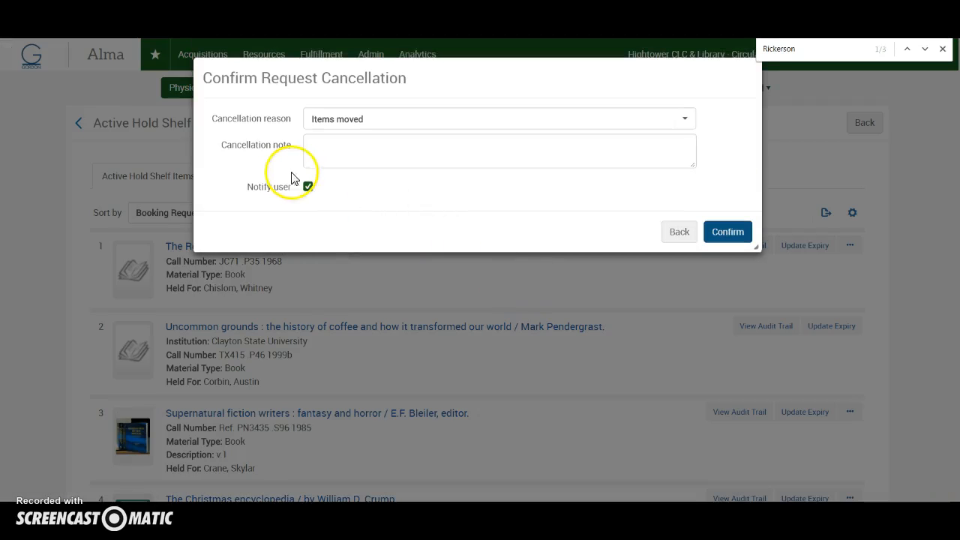
{"action": "left_click", "coordinate": [685, 124]}
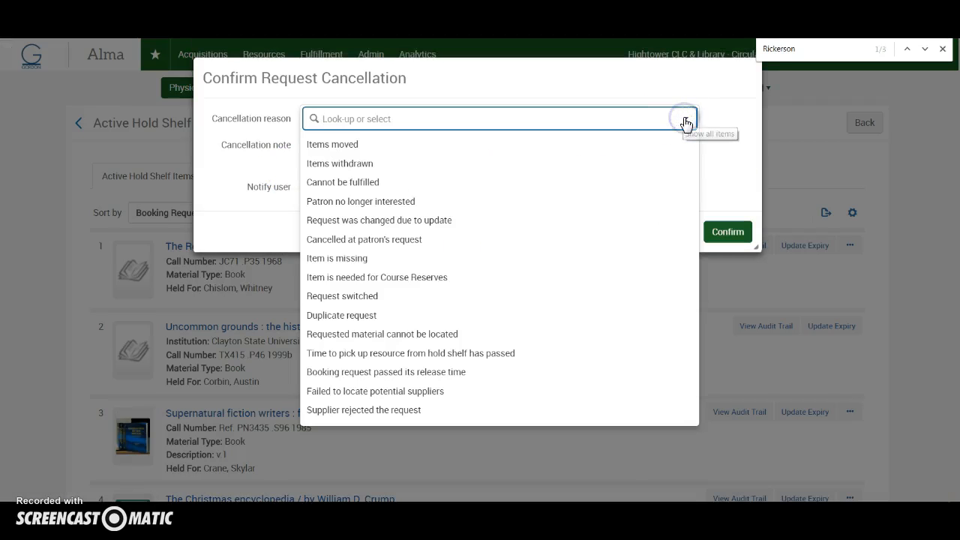
{"action": "left_click", "coordinate": [342, 207]}
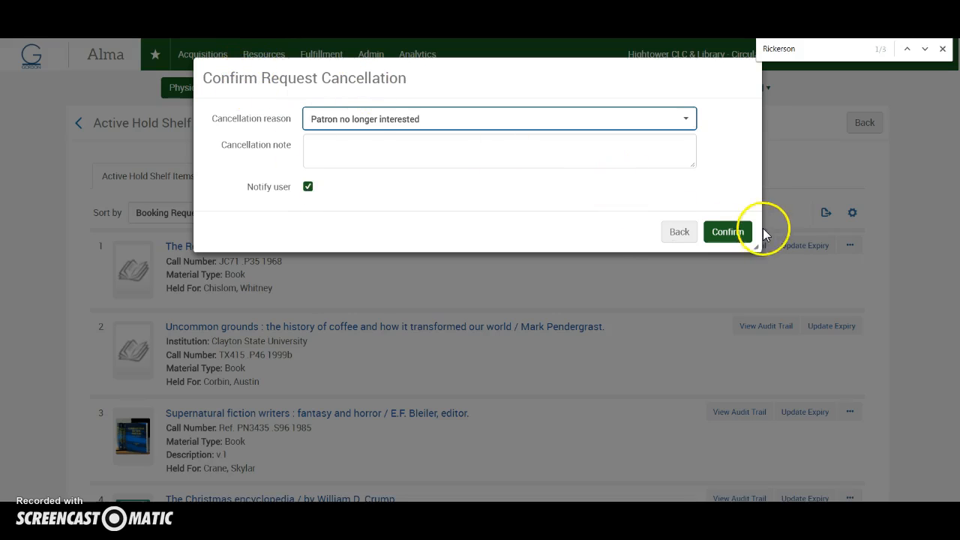
{"action": "left_click", "coordinate": [737, 235]}
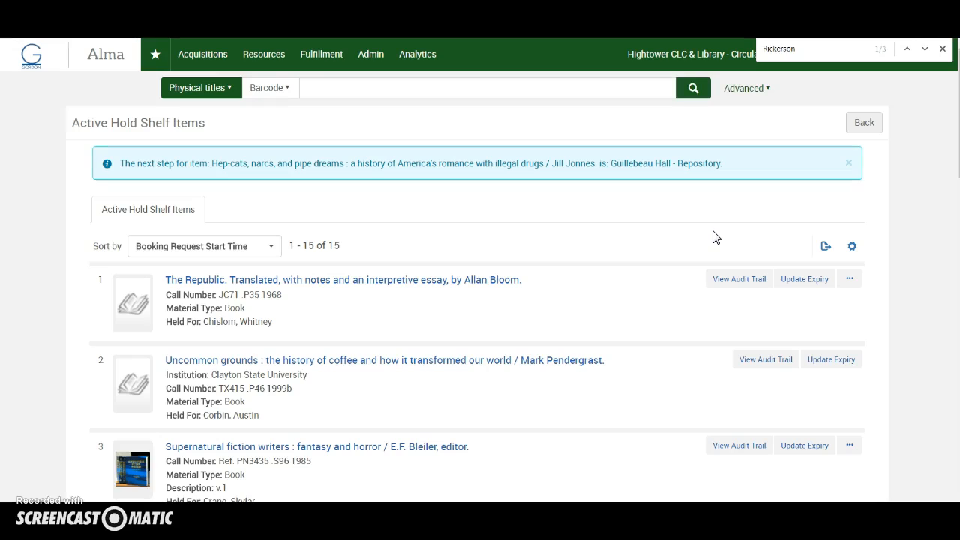
Step: Go to the physical titles result for "hep cats" and set the working location to Guillebeau Hall - Repository - Default Circulation Desk
{"action": "left_click", "coordinate": [68, 51]}
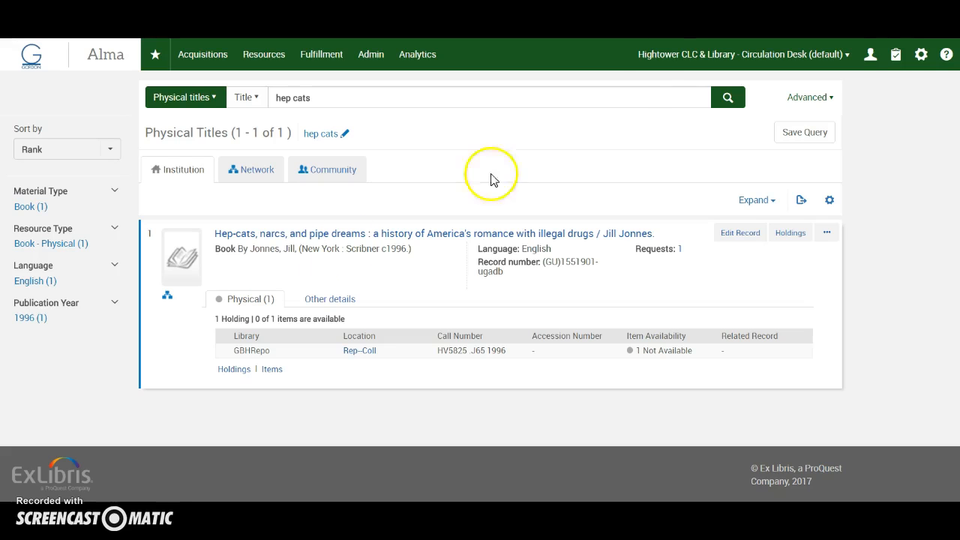
{"action": "left_click", "coordinate": [844, 56]}
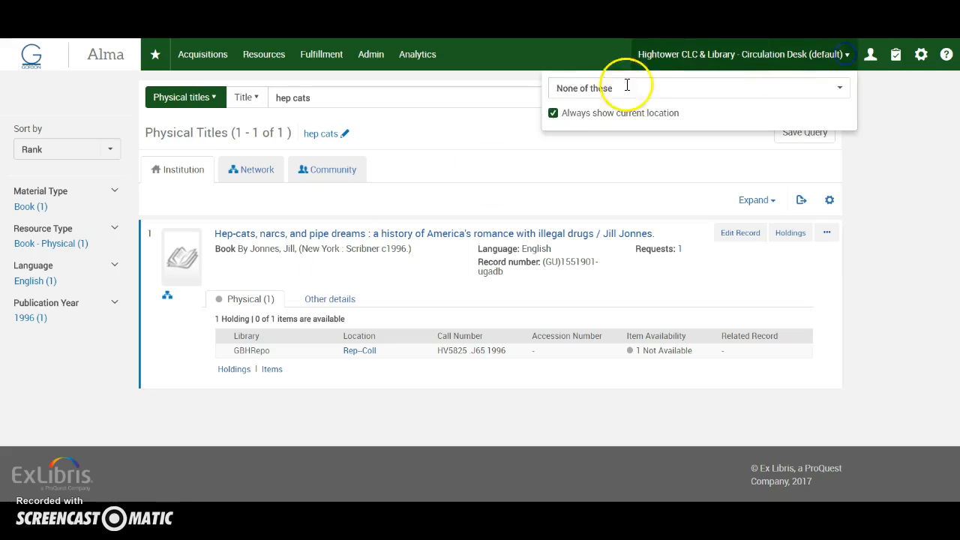
{"action": "left_click", "coordinate": [576, 89]}
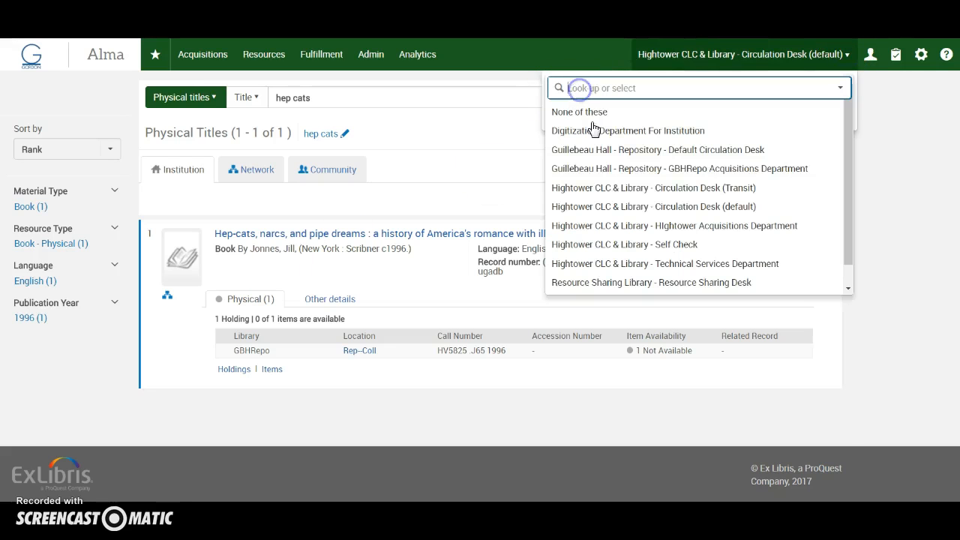
{"action": "left_click", "coordinate": [705, 150]}
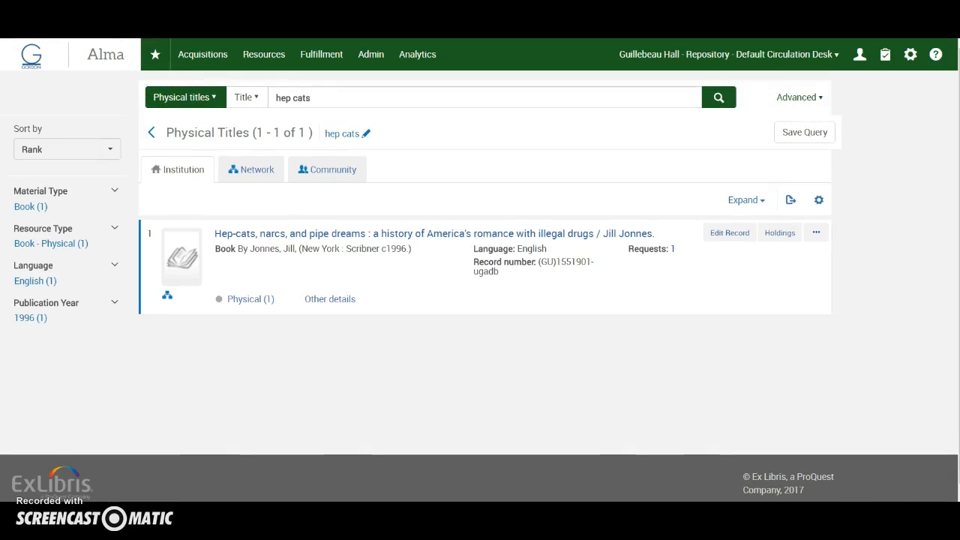
Step: Open the physical item record of the Hep-cats book from its item list and copy its barcode
{"action": "left_click", "coordinate": [240, 302]}
{"action": "left_click", "coordinate": [272, 369]}
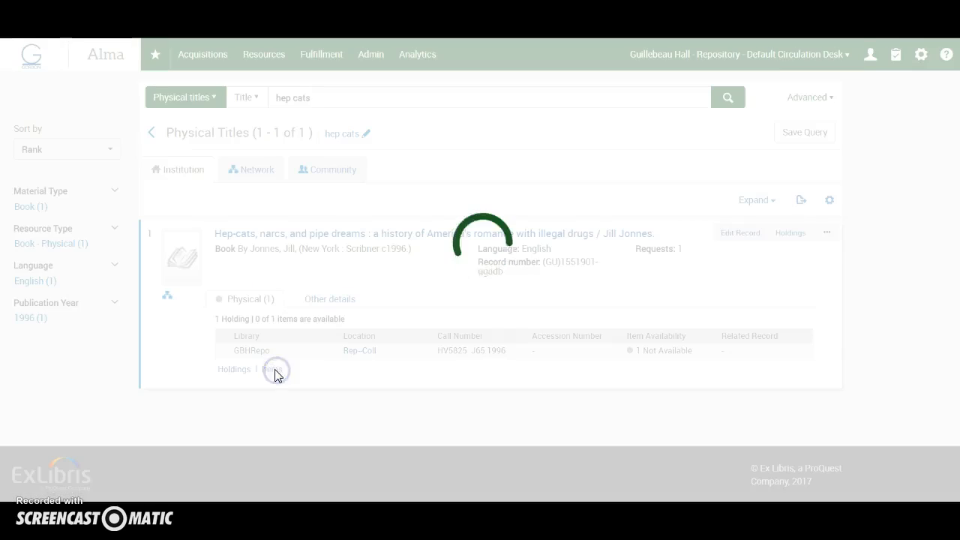
{"action": "left_click", "coordinate": [163, 365]}
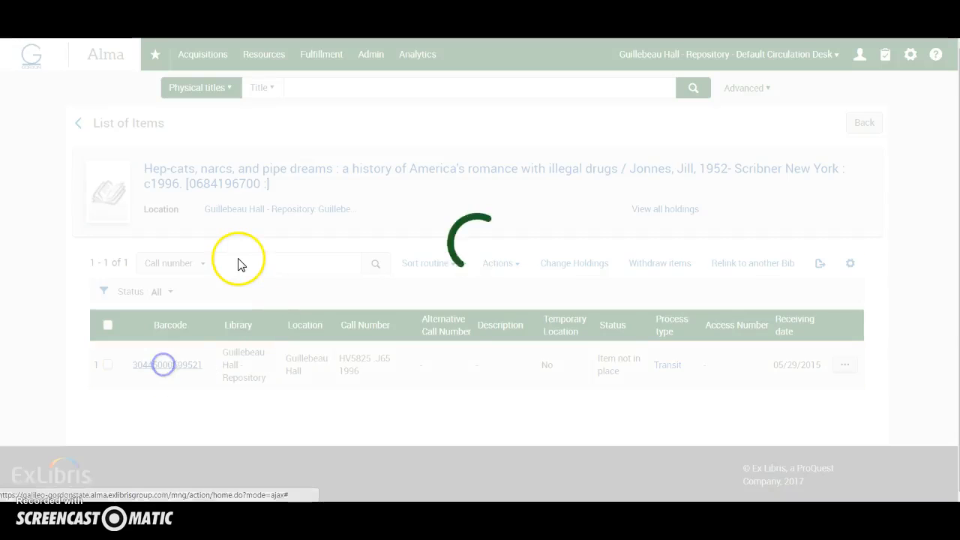
{"action": "left_click", "coordinate": [257, 322]}
{"action": "left_click_drag", "start_coordinate": [257, 322], "coordinate": [189, 321]}
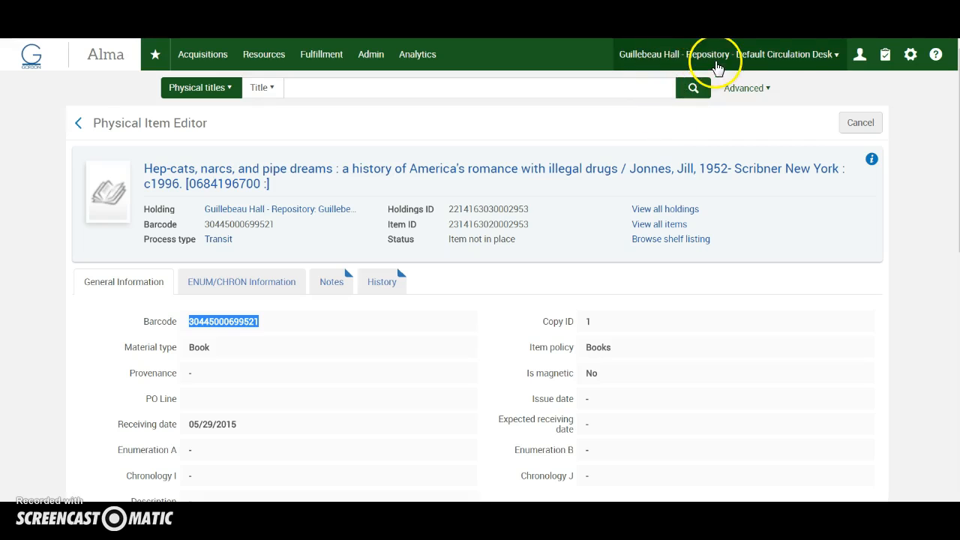
{"action": "left_click", "coordinate": [325, 63]}
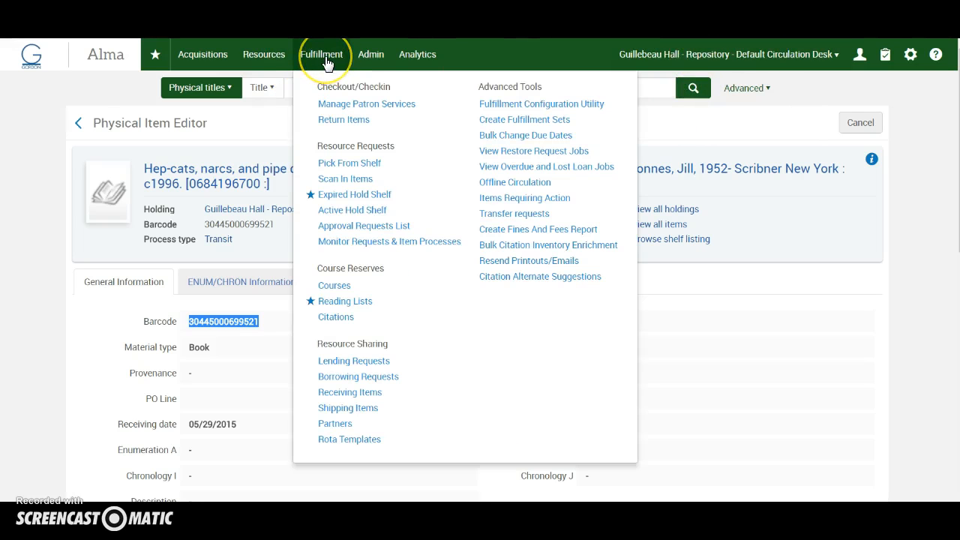
{"action": "left_click", "coordinate": [319, 178]}
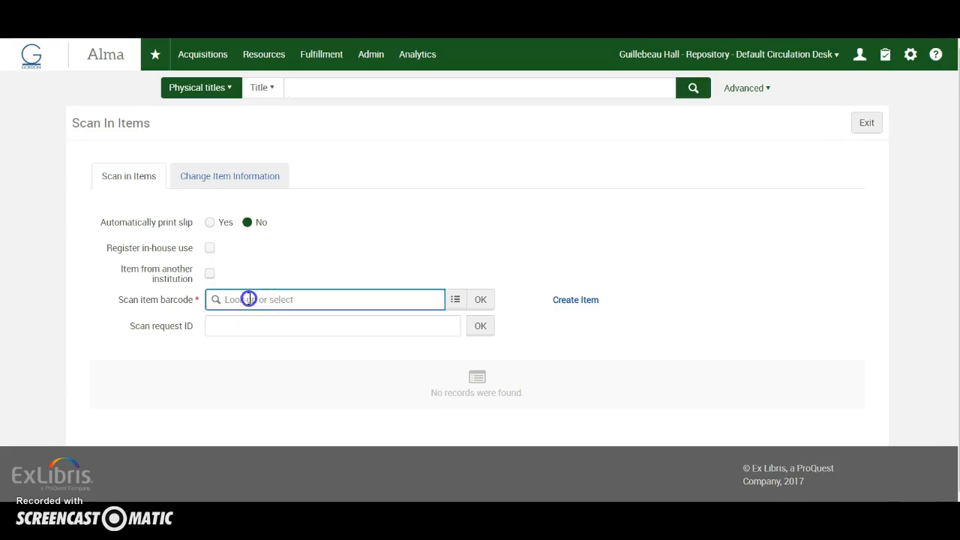
{"action": "type", "text": "30445000699521"}
{"action": "left_click", "coordinate": [477, 300]}
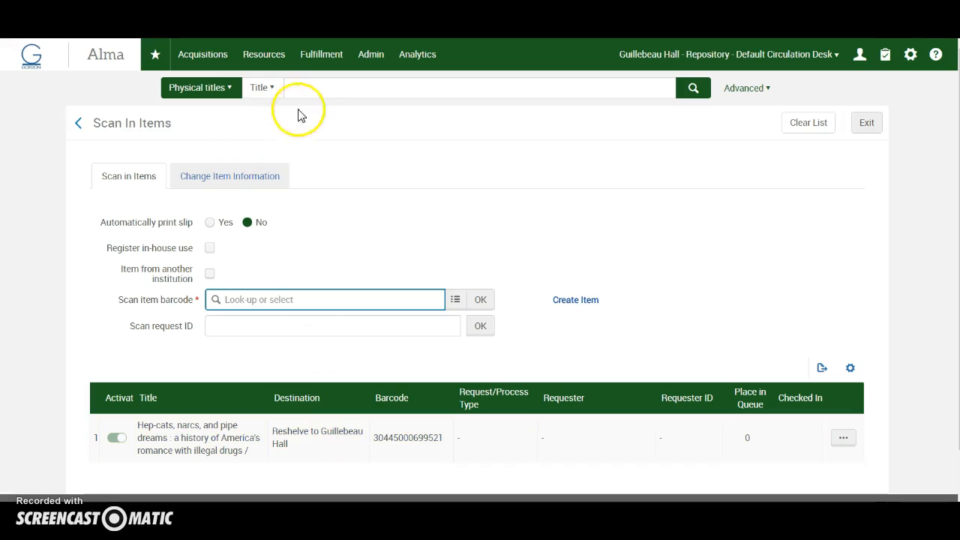
{"action": "left_click", "coordinate": [311, 89]}
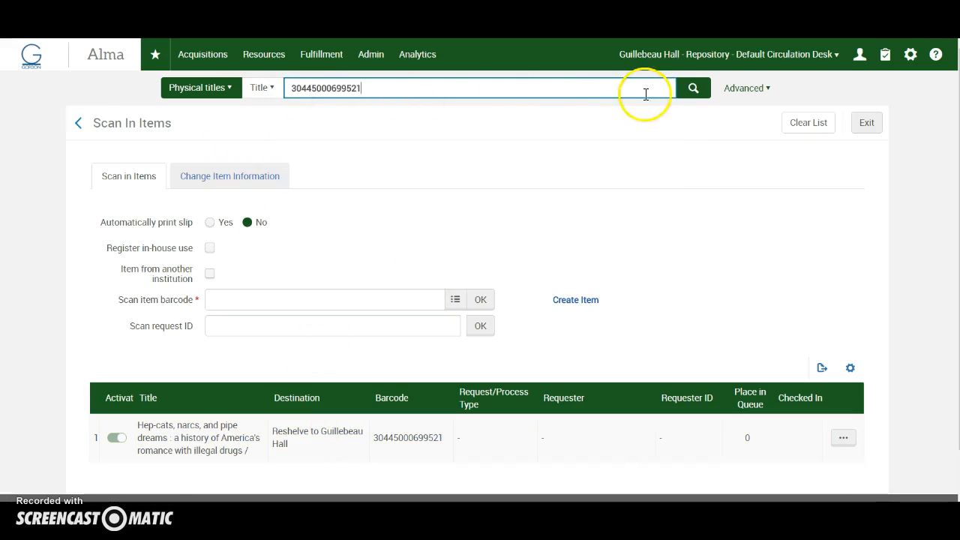
{"action": "left_click", "coordinate": [693, 89]}
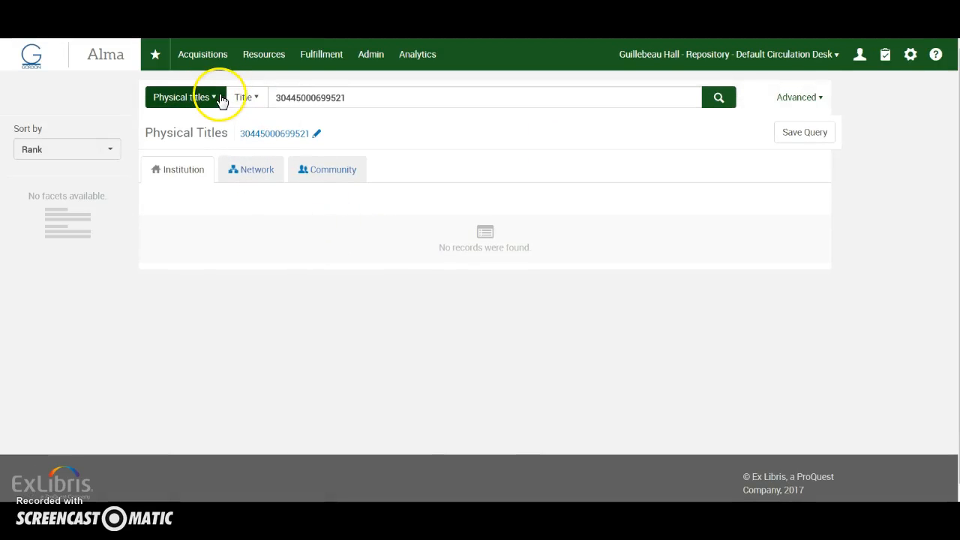
{"action": "left_click", "coordinate": [248, 97]}
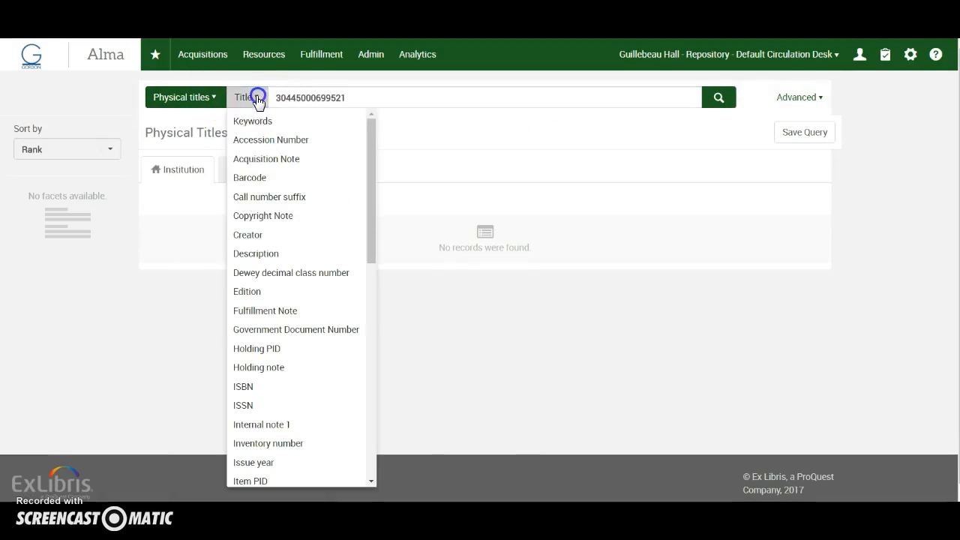
{"action": "left_click", "coordinate": [255, 178]}
{"action": "left_click", "coordinate": [718, 97]}
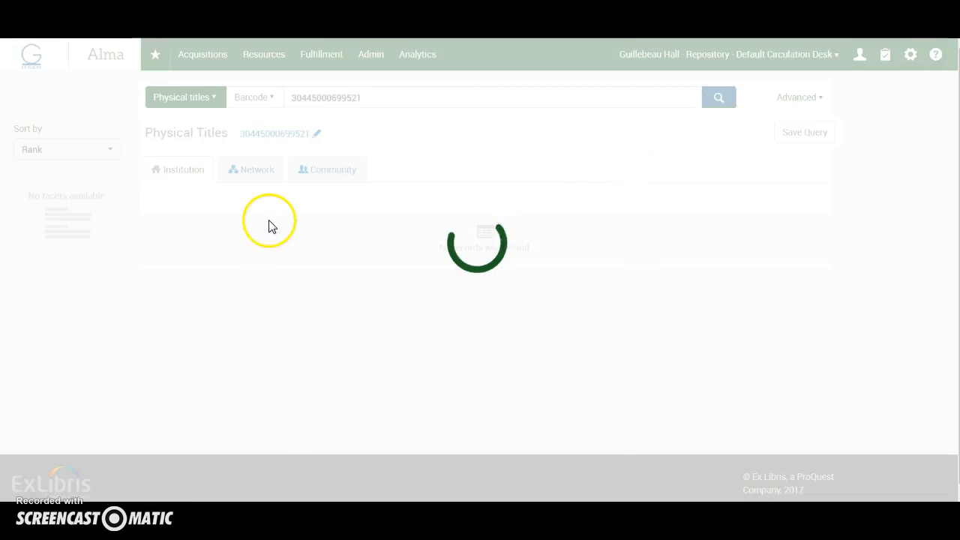
{"action": "left_click", "coordinate": [244, 299]}
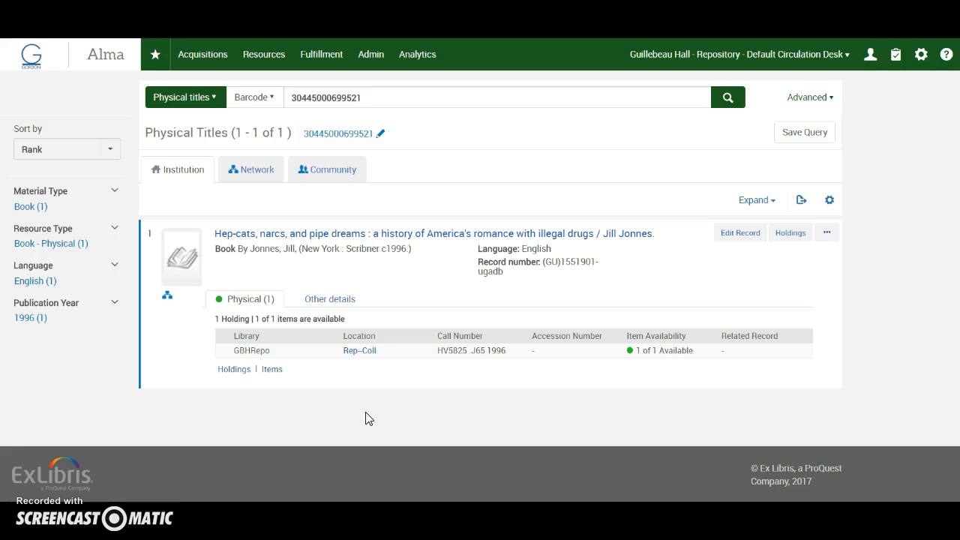
{"action": "left_click", "coordinate": [134, 96]}
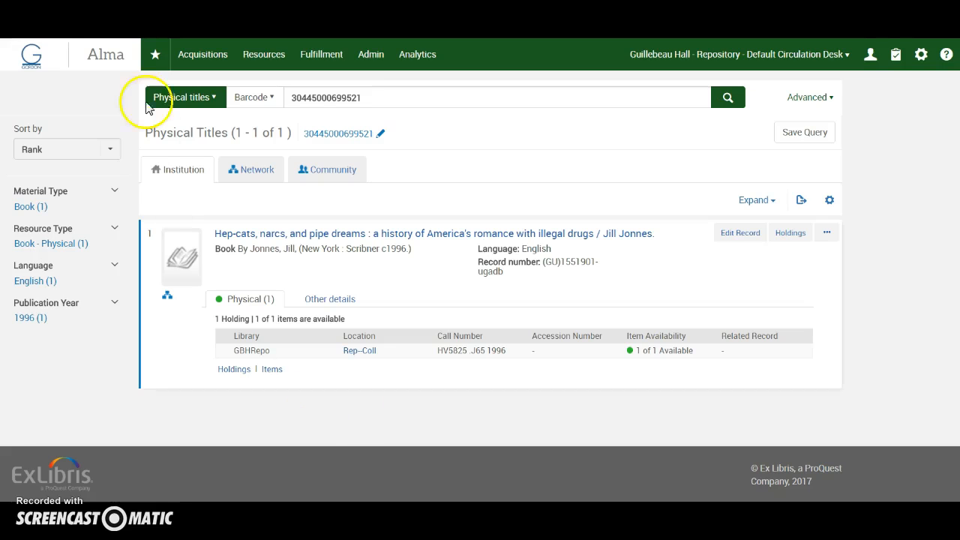